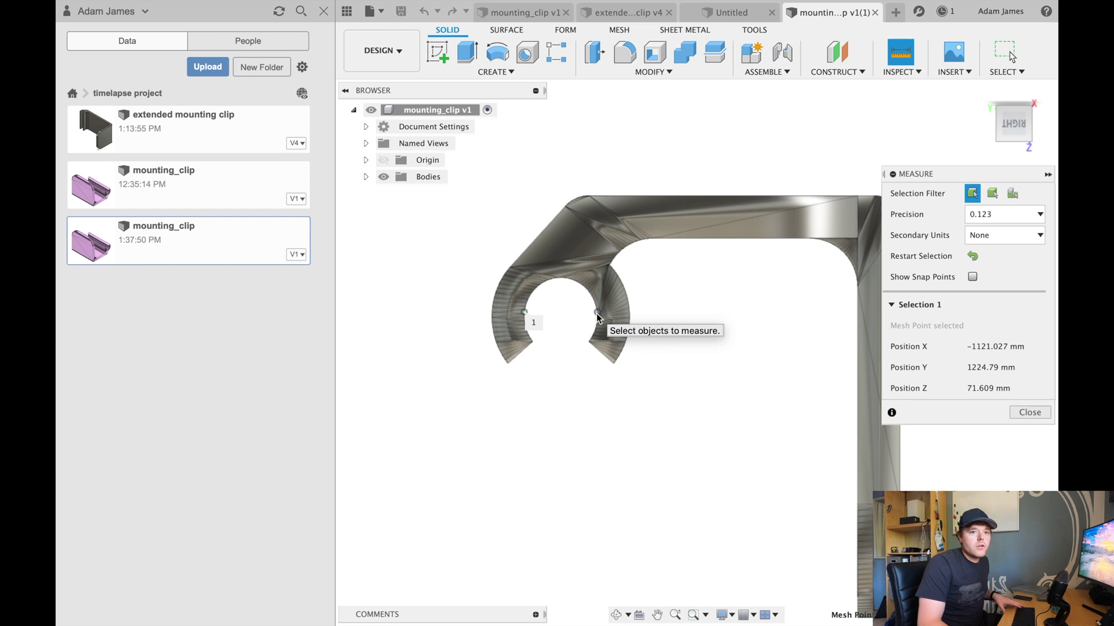
# Step: Measure the inner width of the clip's round opening between its two opposite mesh points
pyautogui.click(597, 314)
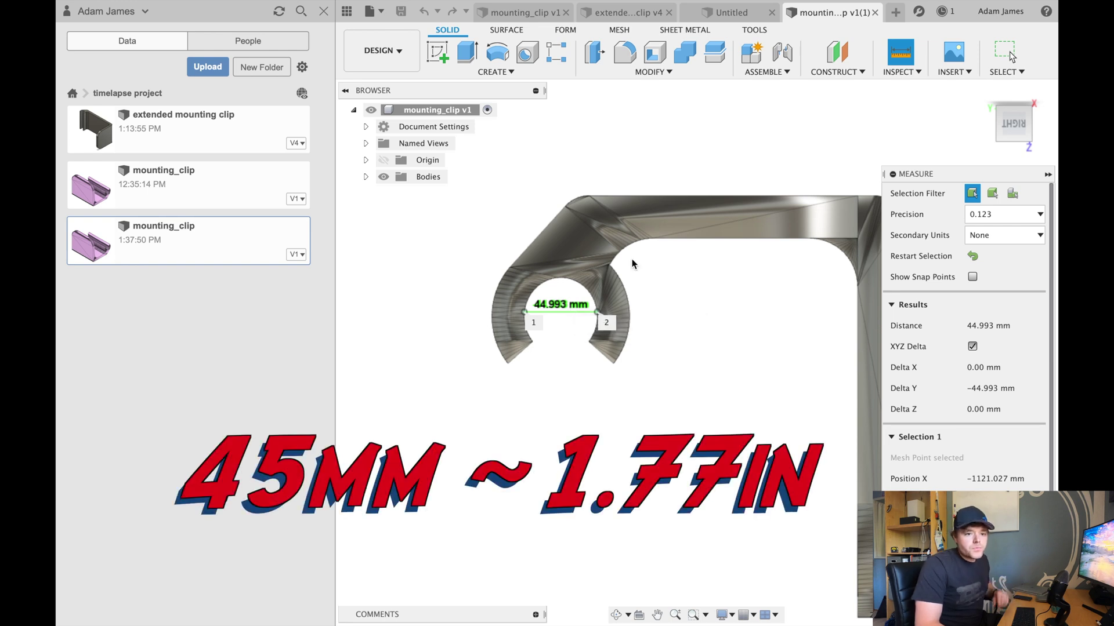
pyautogui.press('Escape')
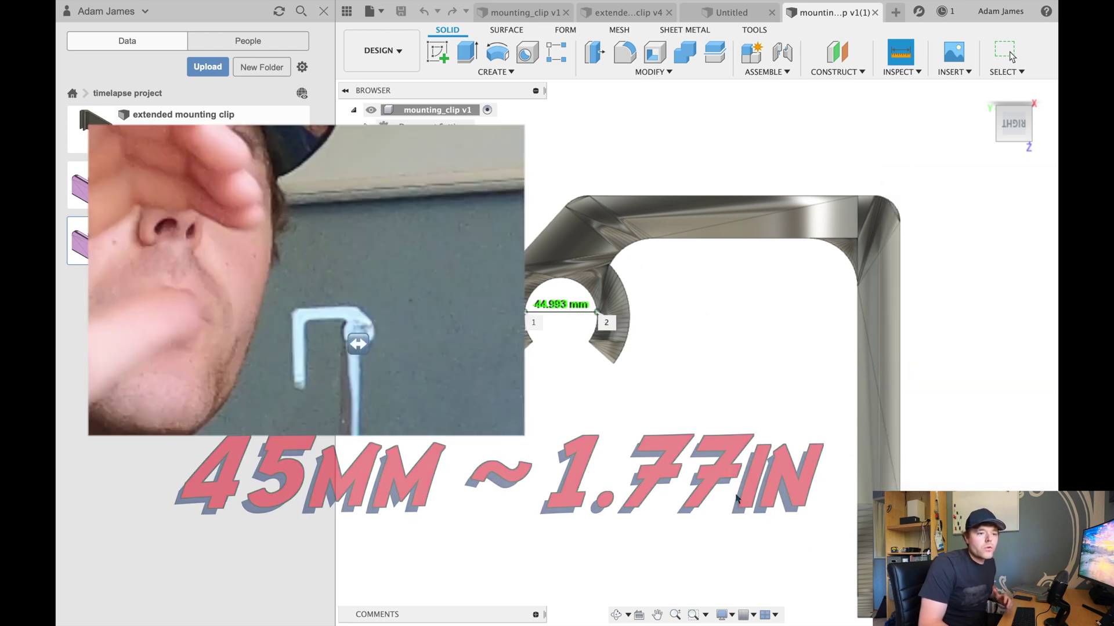
pyautogui.scroll(-2, 672, 420)
pyautogui.scroll(-1, 719, 428)
pyautogui.scroll(3, 721, 430)
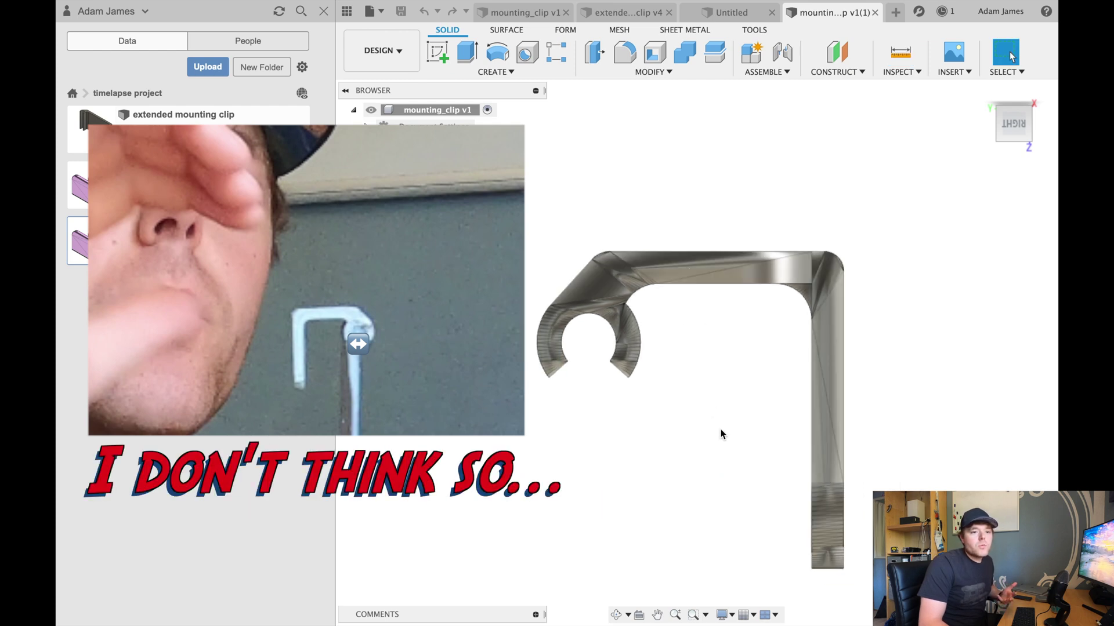
pyautogui.scroll(-2, 723, 358)
pyautogui.scroll(-1, 703, 310)
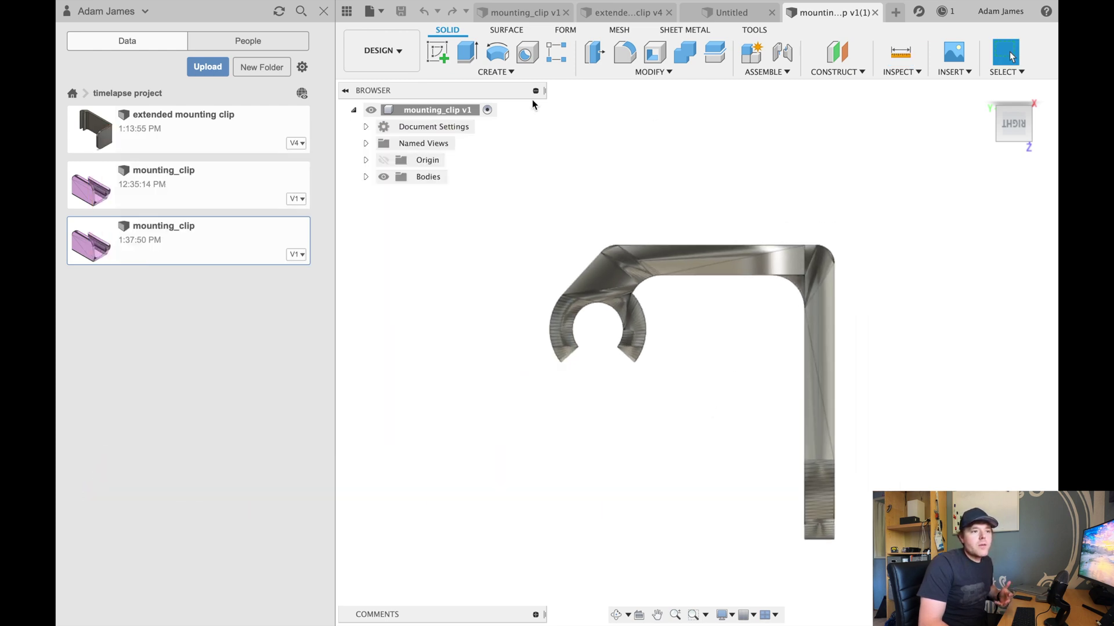
# Step: Export the clip mesh body for 3D printing as an STL file named clip_example in the files folder
pyautogui.click(378, 13)
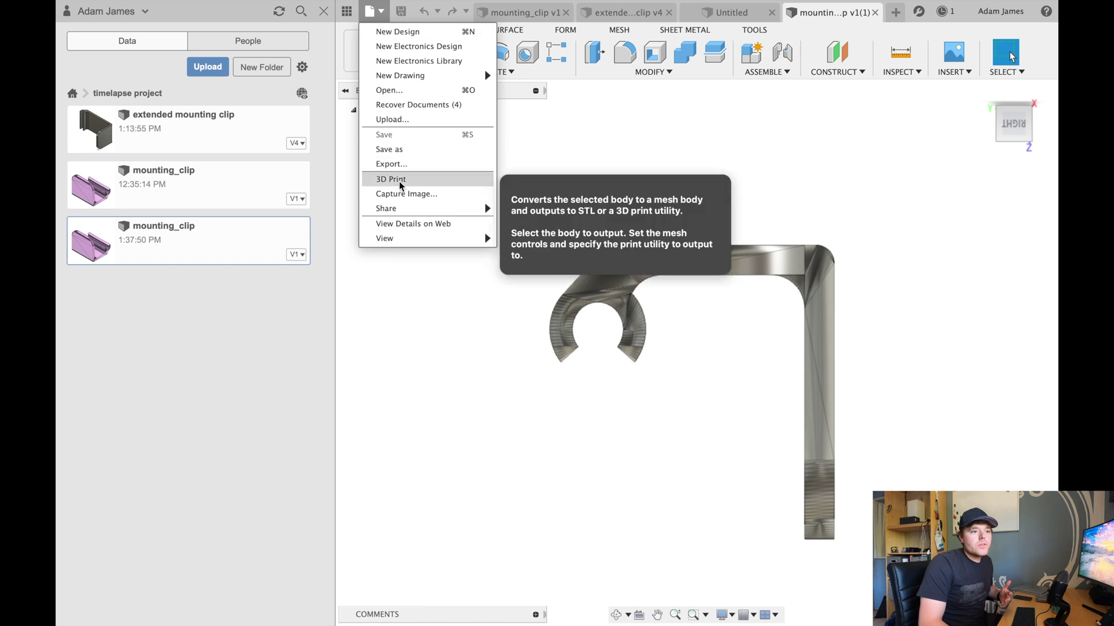
pyautogui.click(403, 179)
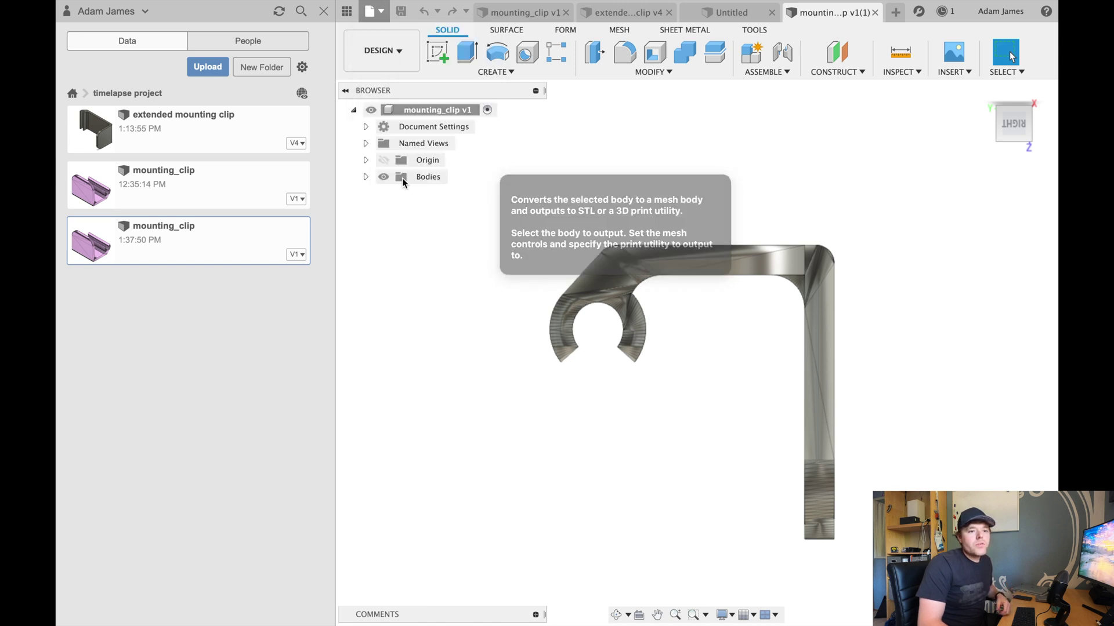
pyautogui.click(760, 264)
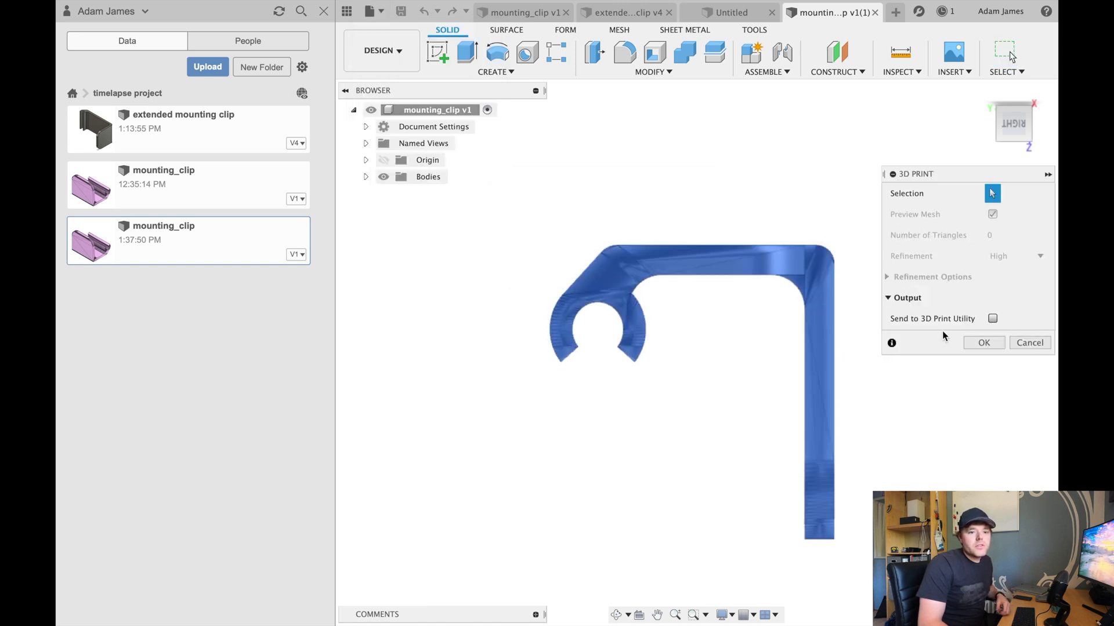
pyautogui.click(982, 342)
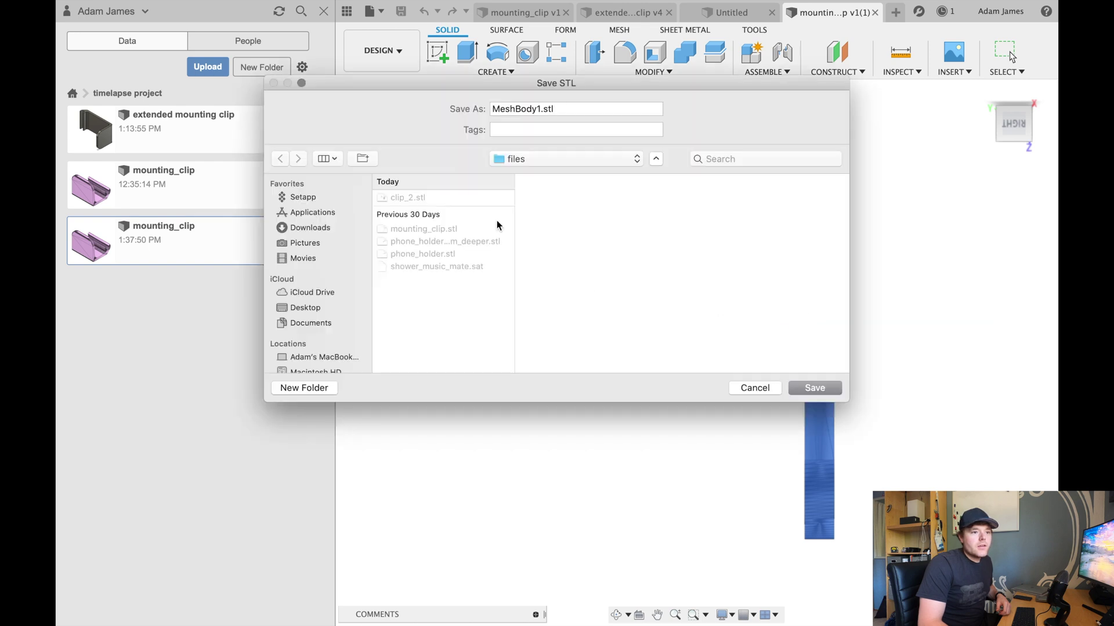
pyautogui.tripleClick(569, 113)
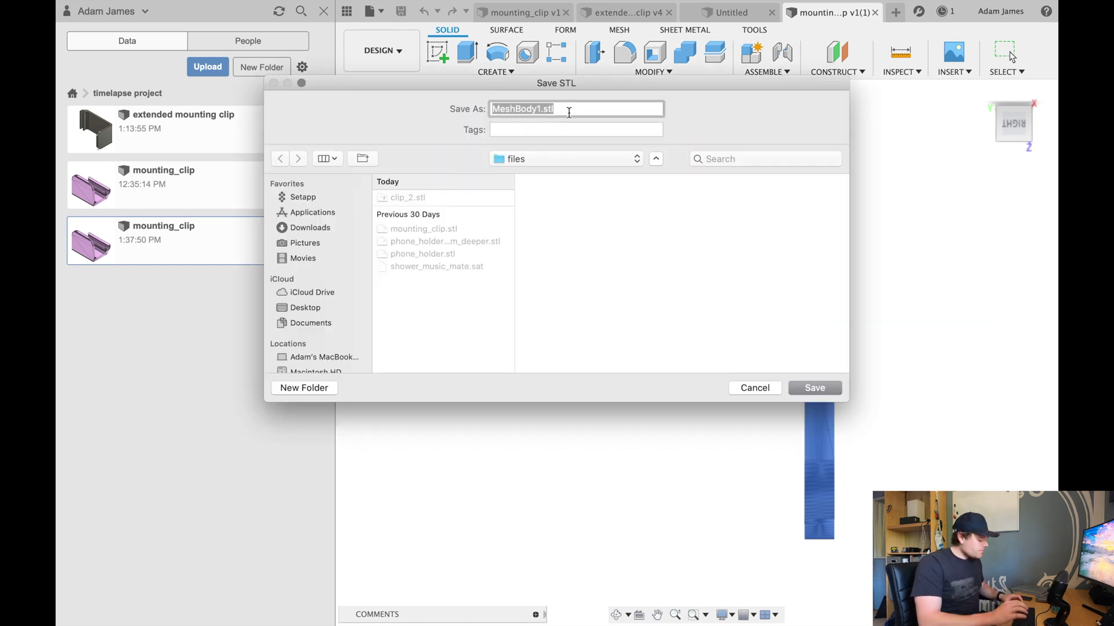
pyautogui.write('clip')
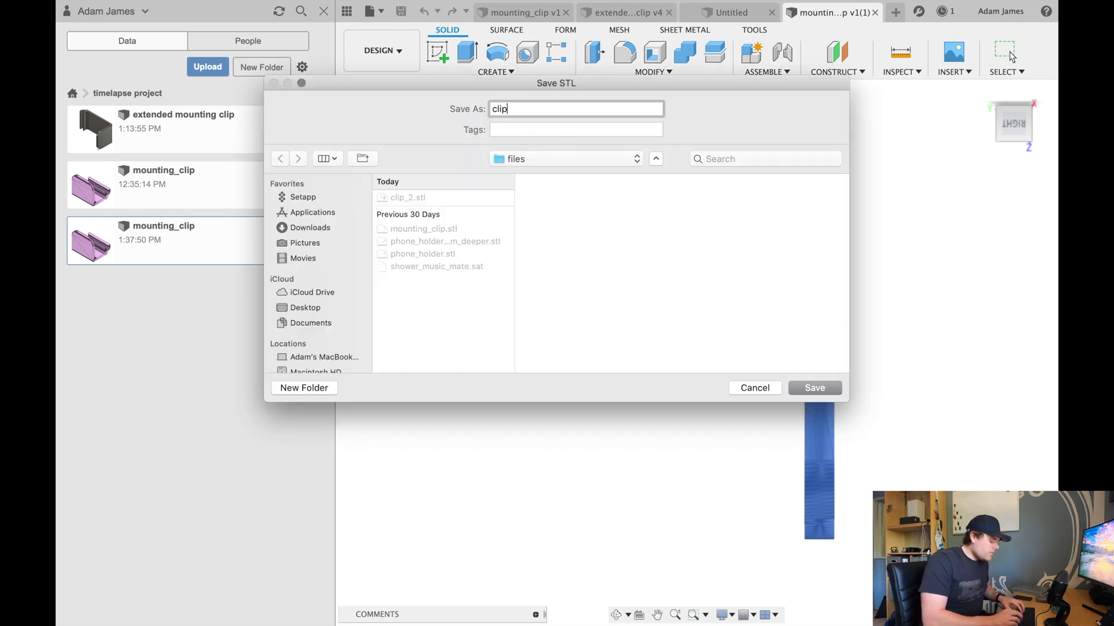
pyautogui.write('_exampl')
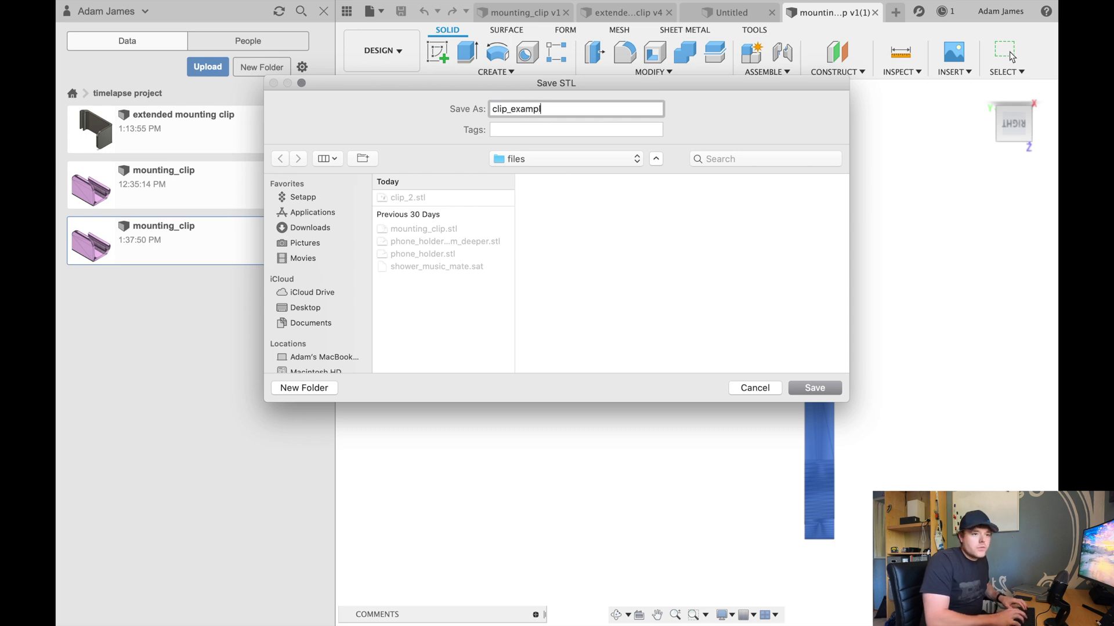
pyautogui.write('e')
pyautogui.press('Return')
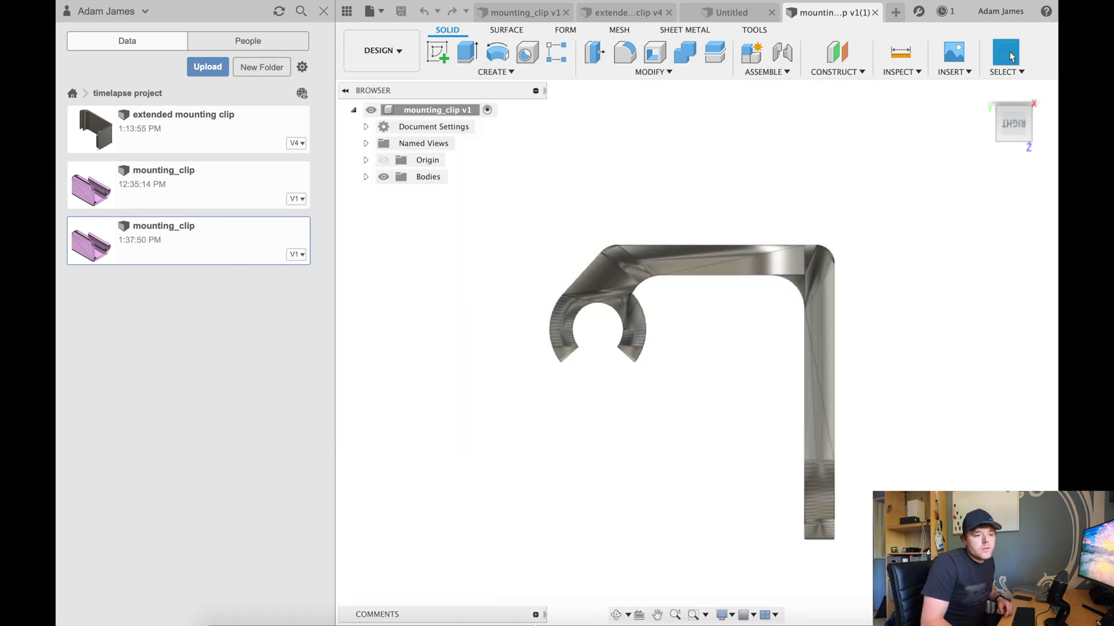
# Step: Switch to Ultimaker Cura and load clip_example.stl onto the build plate
pyautogui.moveTo(534, 625)
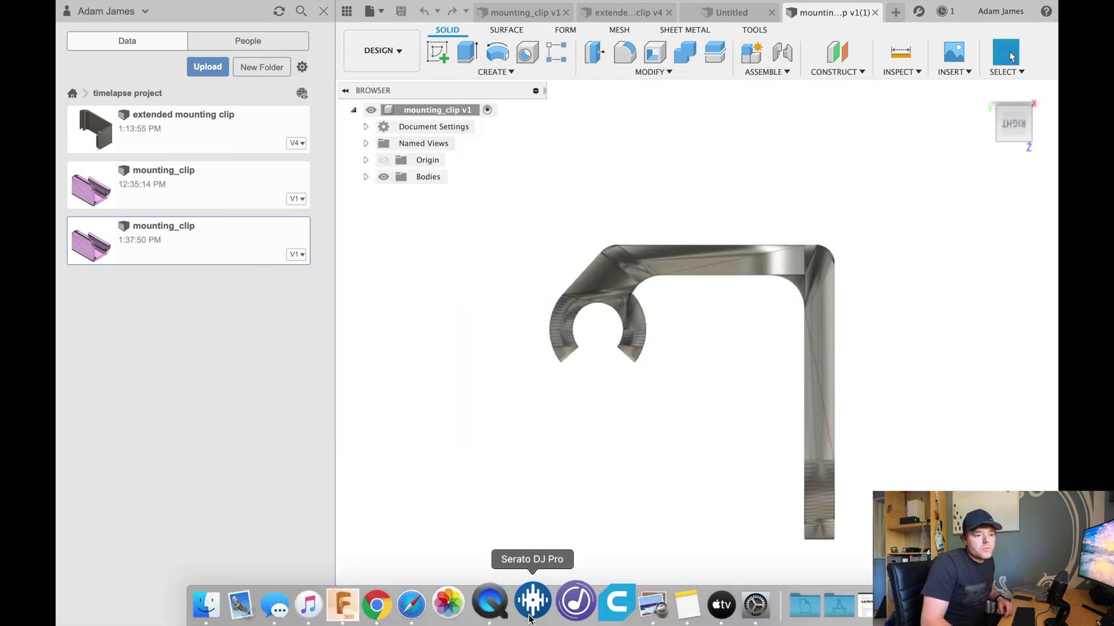
pyautogui.click(603, 609)
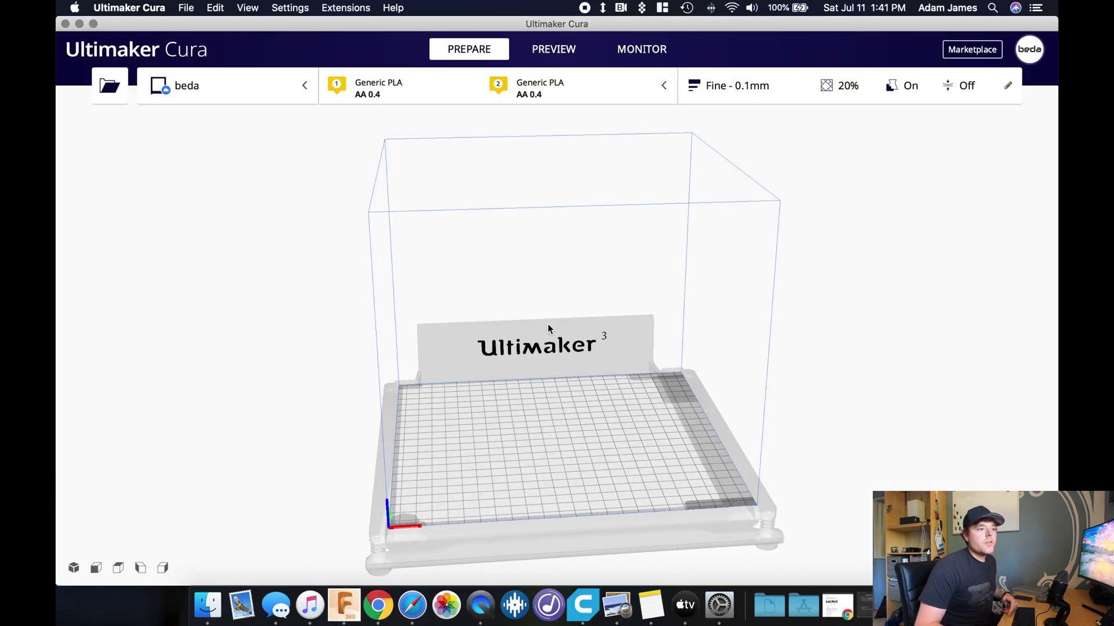
pyautogui.click(109, 86)
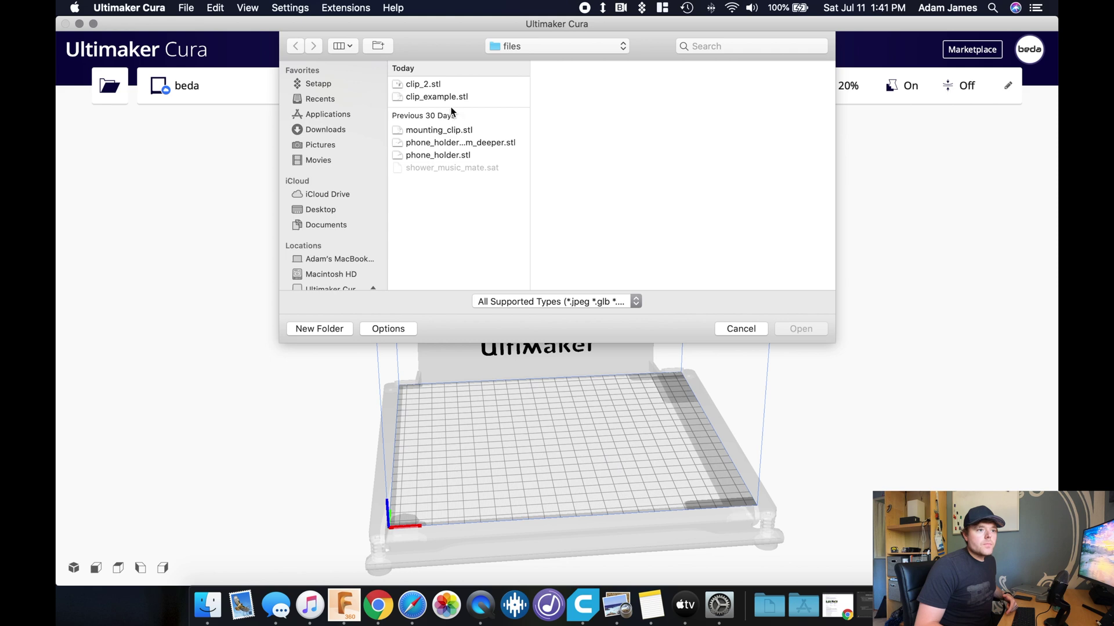
pyautogui.doubleClick(449, 96)
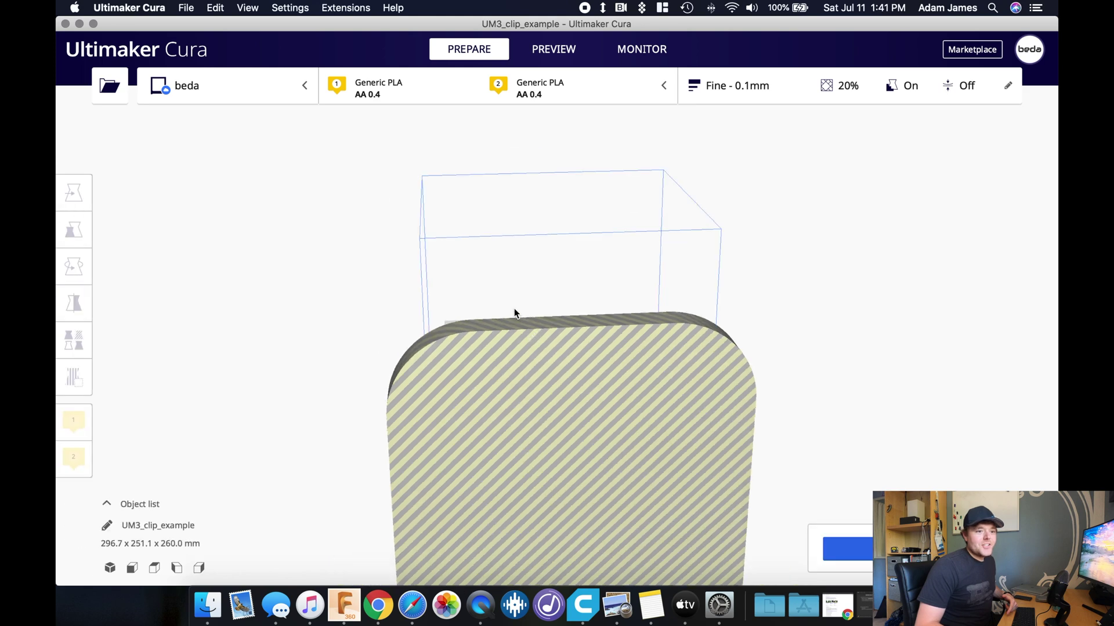
# Step: Examine the loaded clip from several angles to compare its size with the printer's build volume
pyautogui.scroll(-10, 514, 308)
pyautogui.moveTo(534, 395); pyautogui.dragTo(595, 415, button='right')
pyautogui.scroll(8, 594, 415)
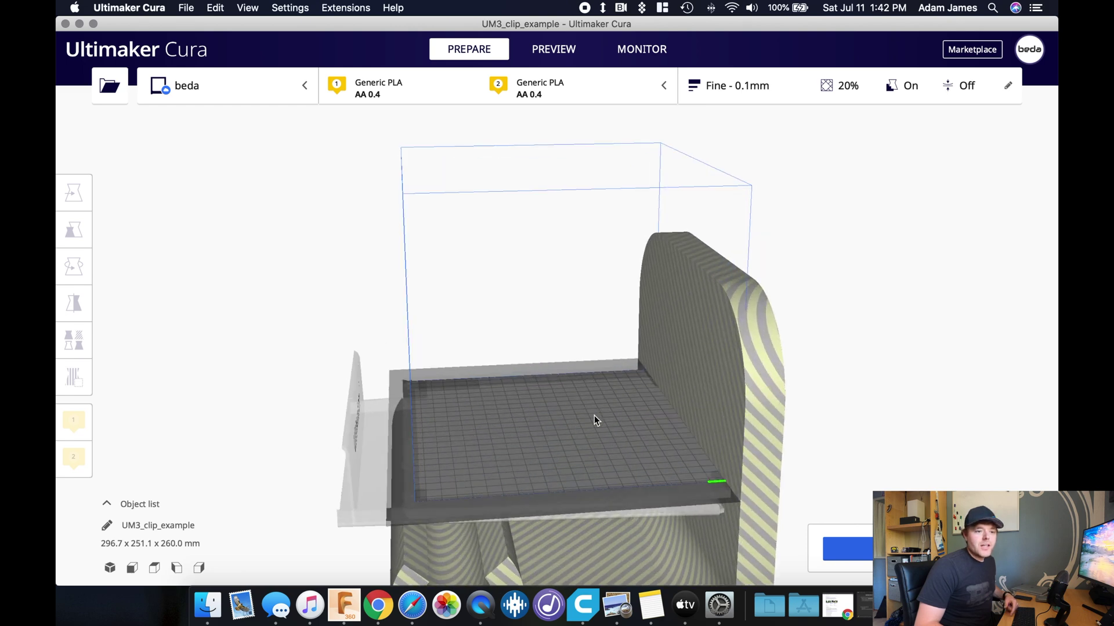
pyautogui.moveTo(595, 428); pyautogui.dragTo(641, 375, button='right')
pyautogui.scroll(-8, 532, 345)
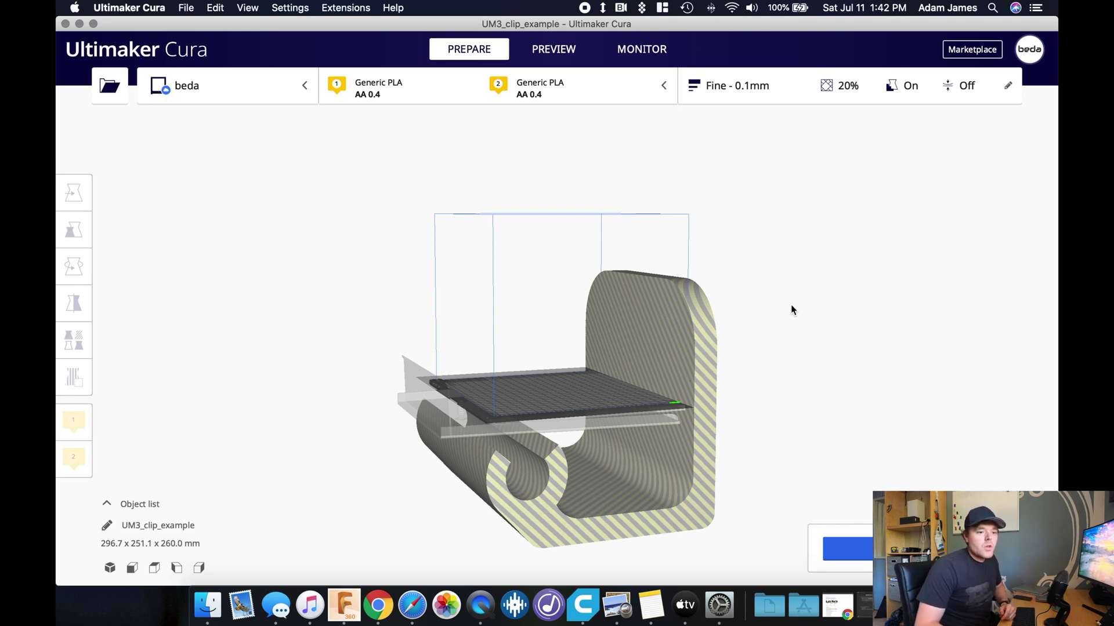
pyautogui.scroll(-2, 565, 207)
# Step: Switch back to Fusion 360 and set the new untitled design's document units to Inch
pyautogui.click(354, 597)
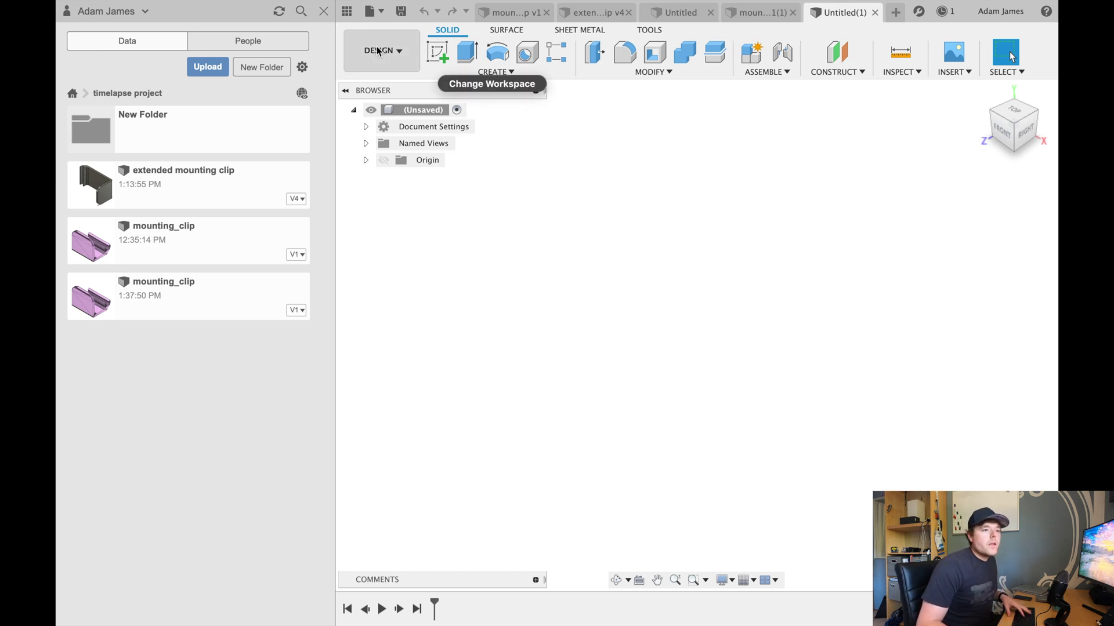
pyautogui.click(375, 12)
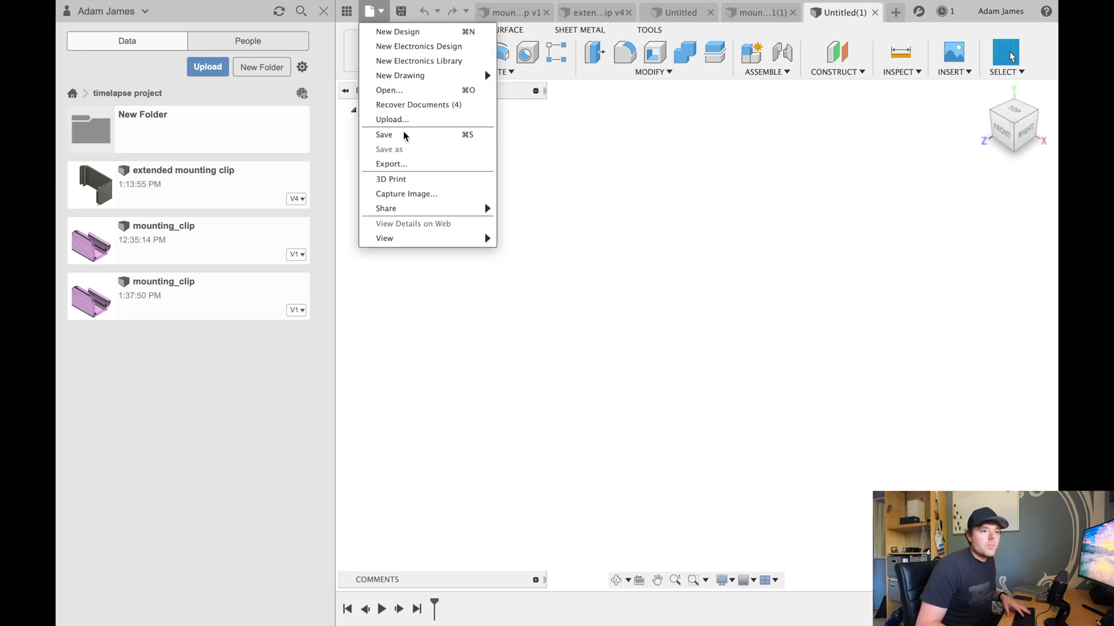
pyautogui.click(685, 190)
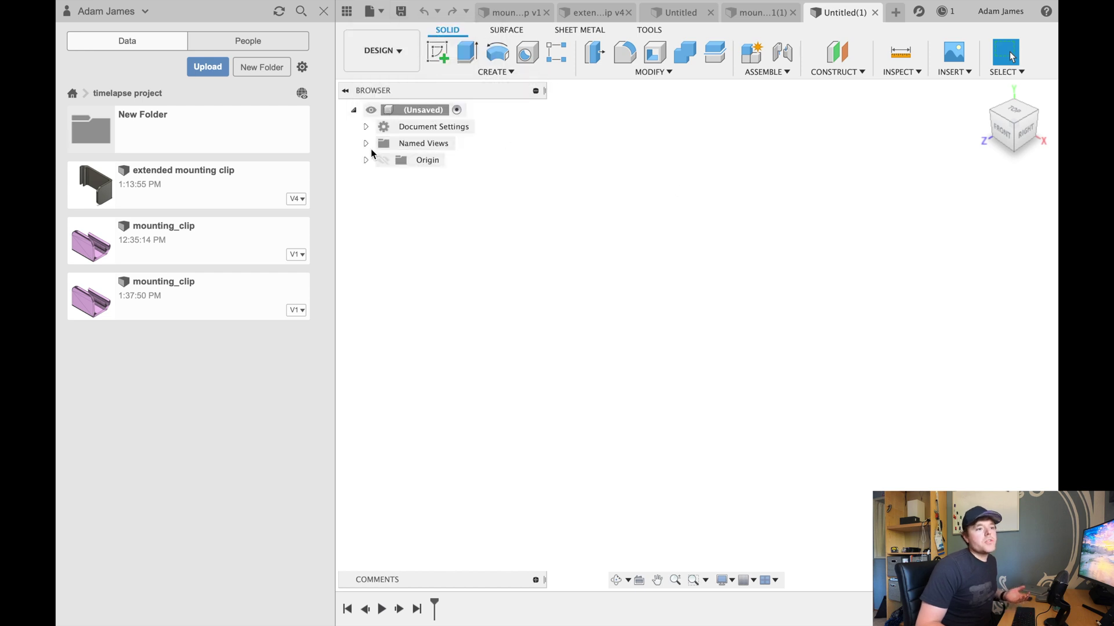
pyautogui.click(365, 126)
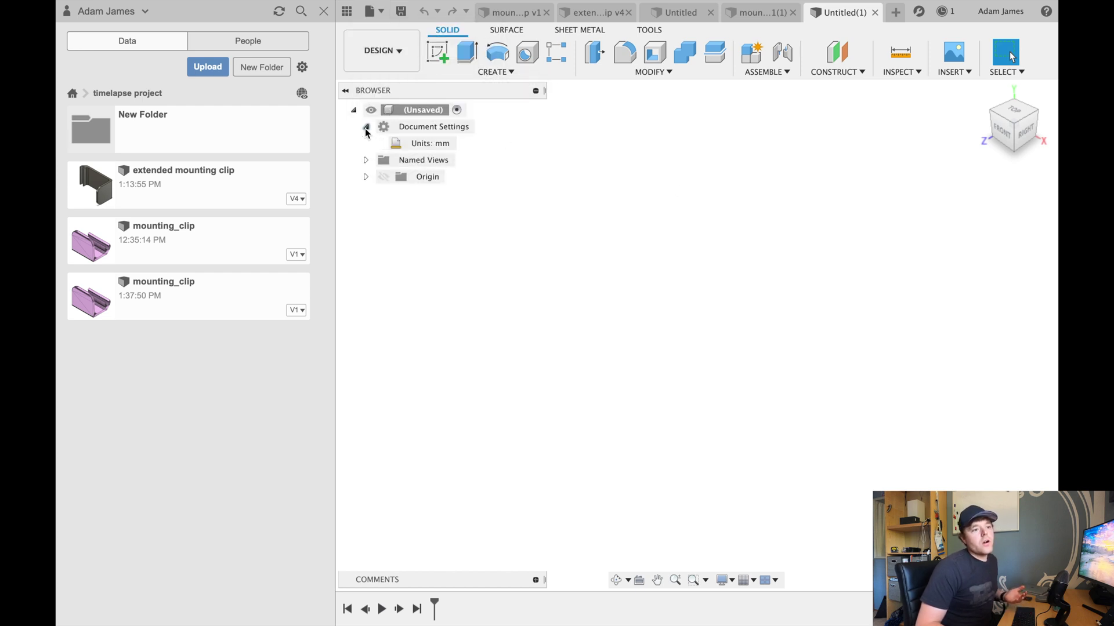
pyautogui.click(464, 142)
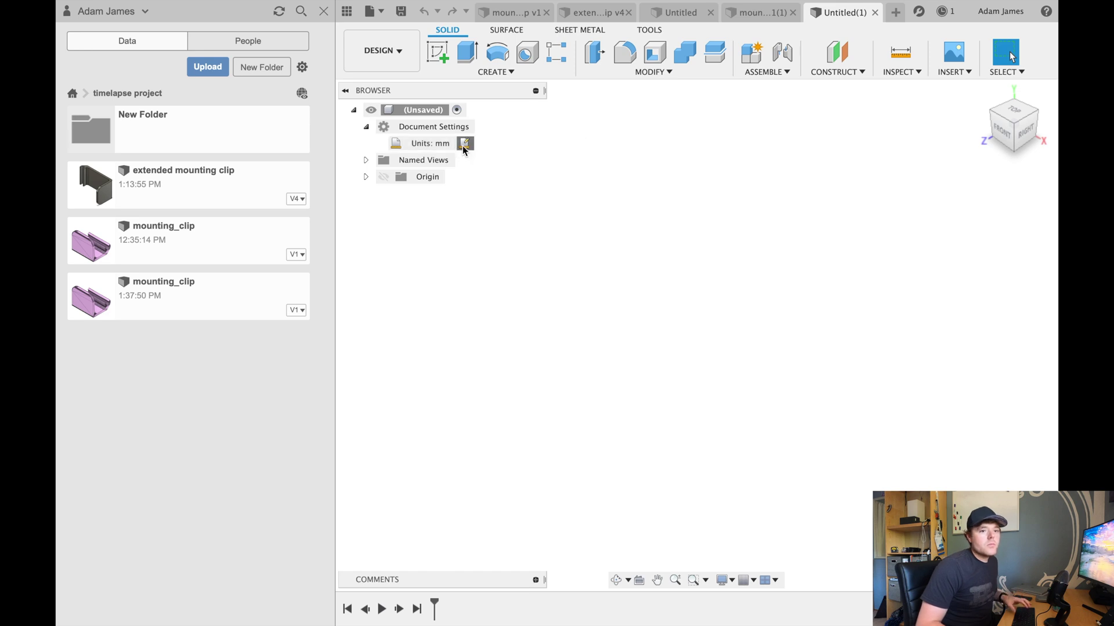
pyautogui.click(977, 197)
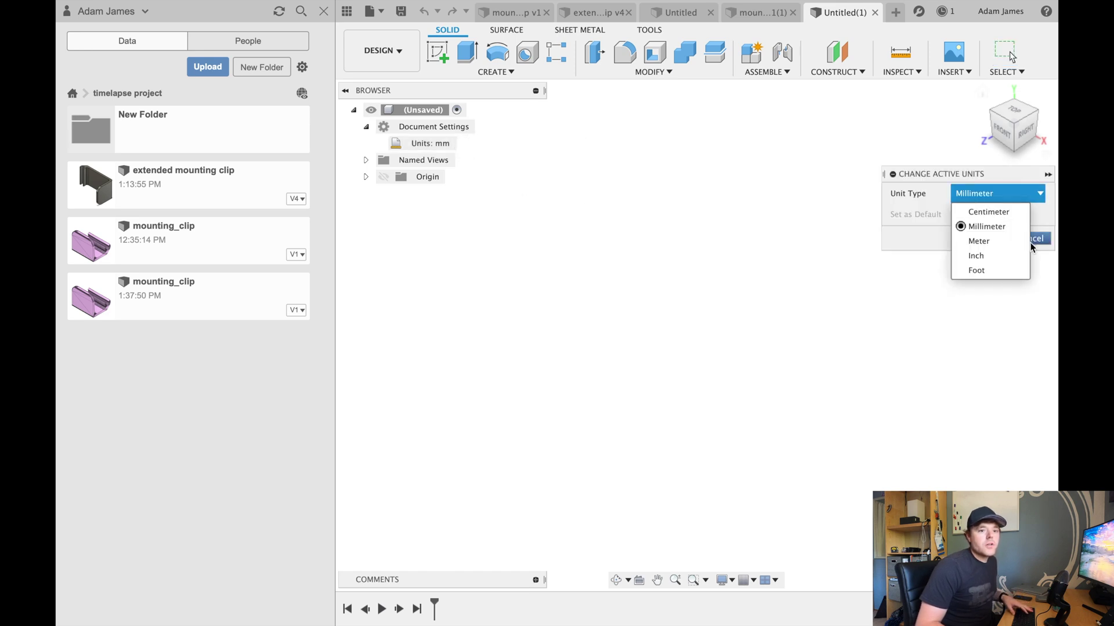
pyautogui.click(992, 254)
pyautogui.click(973, 241)
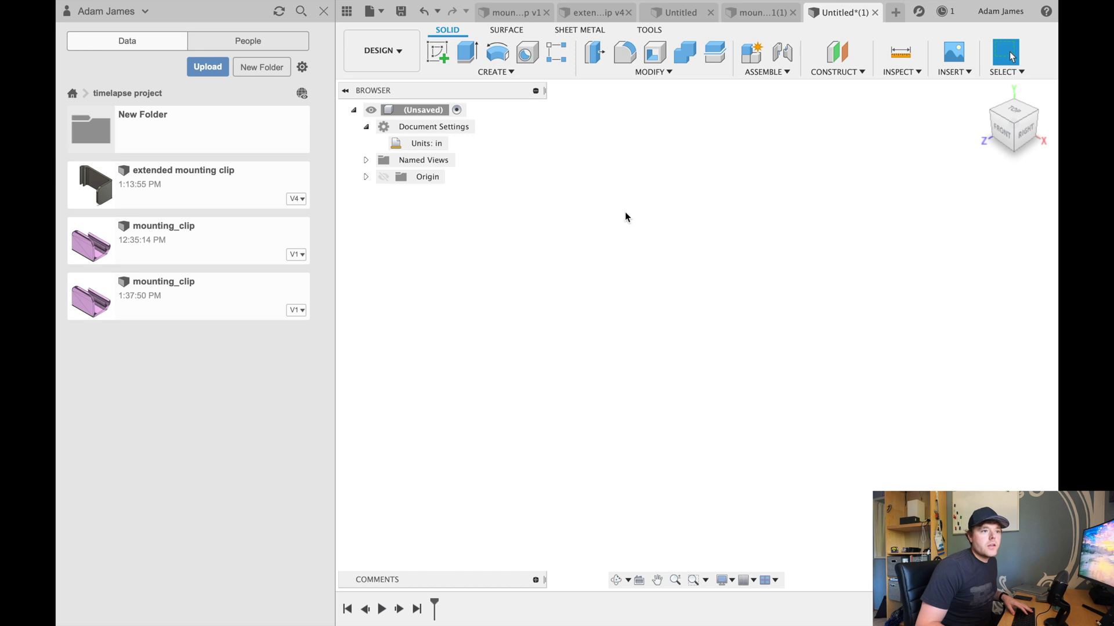
# Step: Upload mounting_clip.stl from the files folder to the timelapse project and dismiss the job status
pyautogui.click(371, 15)
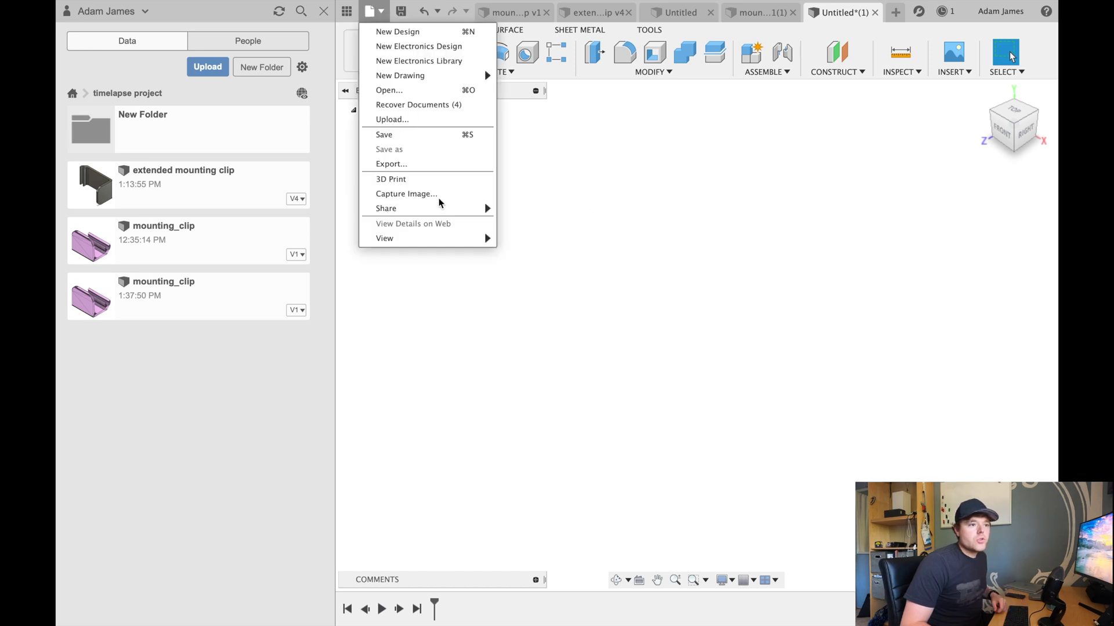
pyautogui.click(409, 120)
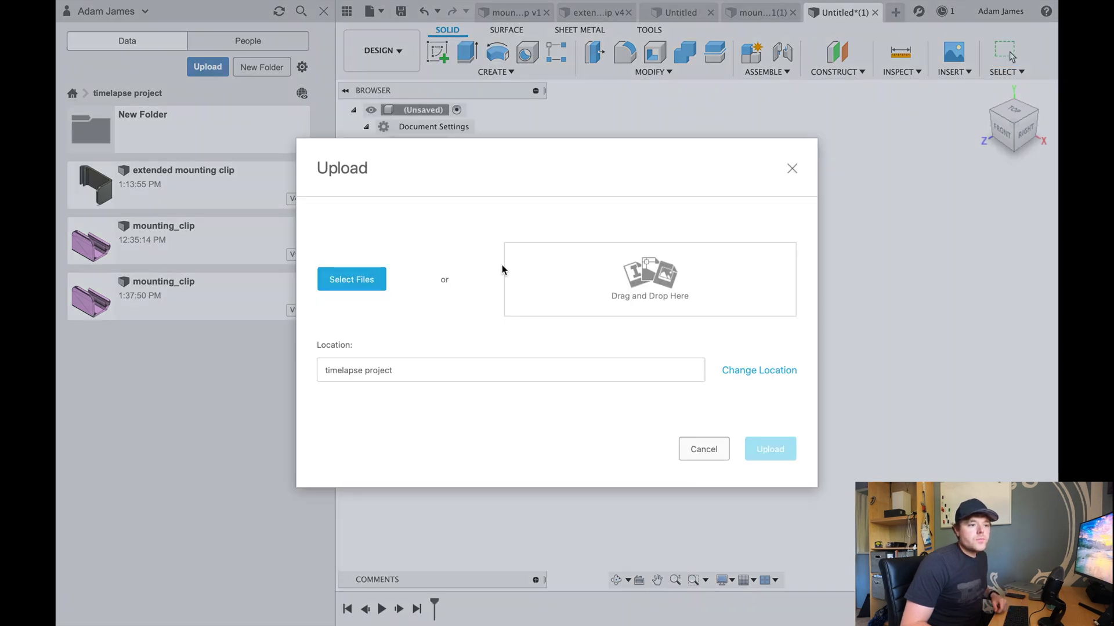
pyautogui.click(350, 279)
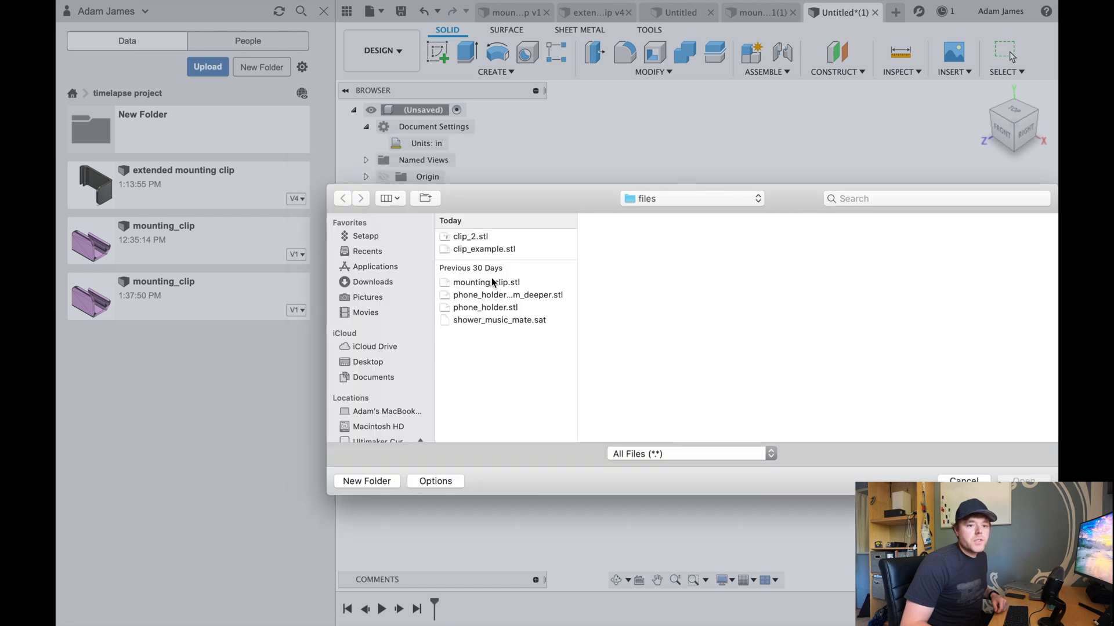
pyautogui.click(492, 282)
pyautogui.click(1022, 481)
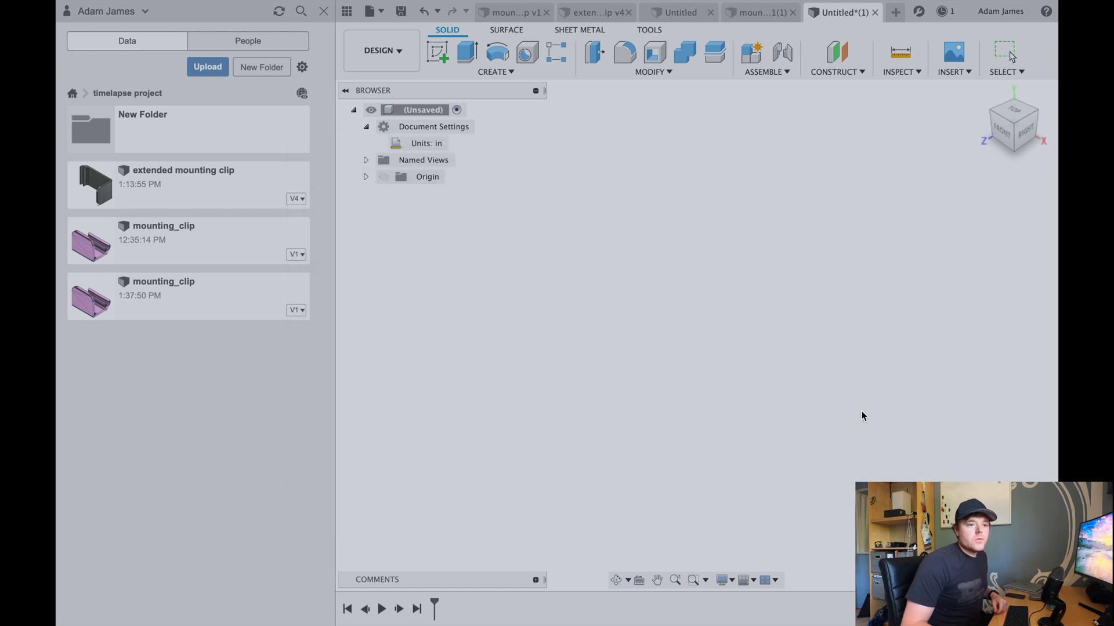
pyautogui.click(763, 524)
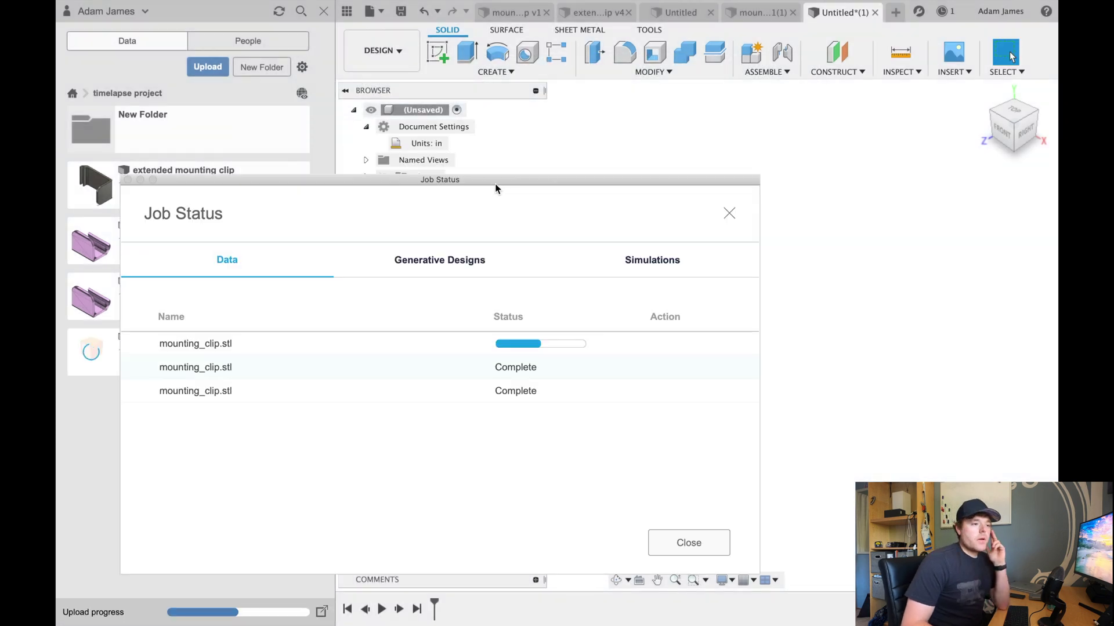
pyautogui.click(729, 215)
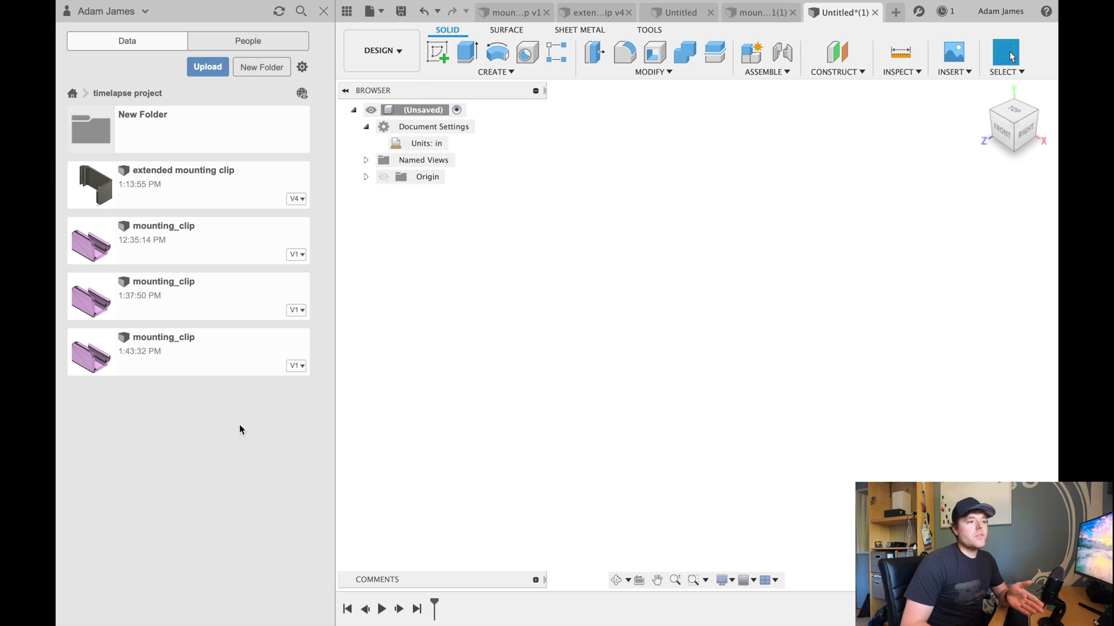
# Step: Open the most recently uploaded mounting_clip design from the timelapse project
pyautogui.click(217, 349)
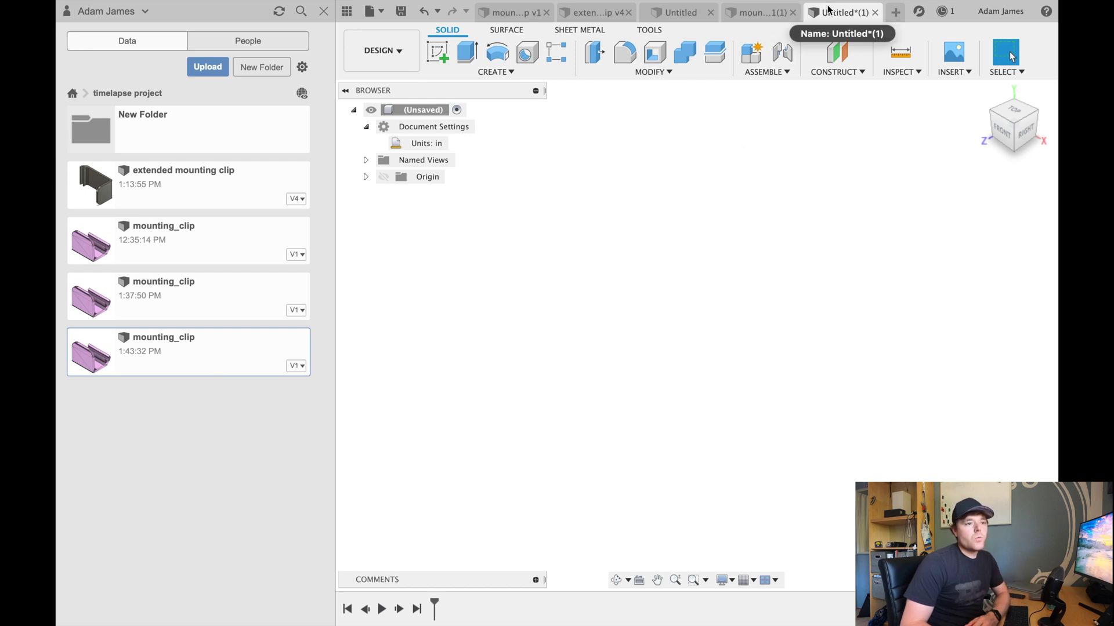
pyautogui.doubleClick(254, 357)
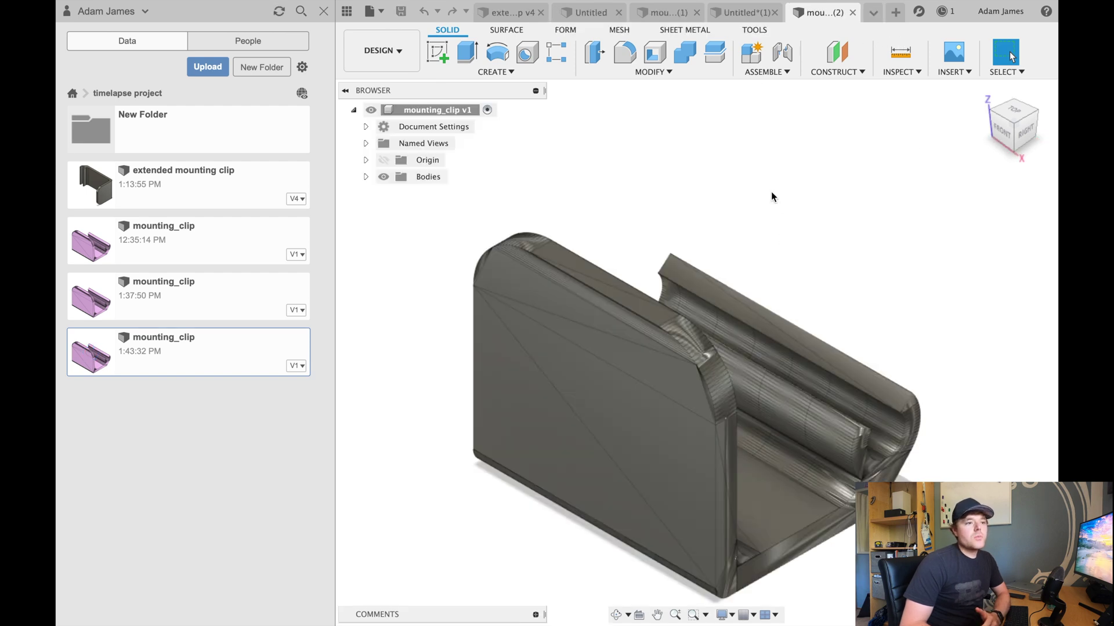
pyautogui.scroll(-3, 771, 197)
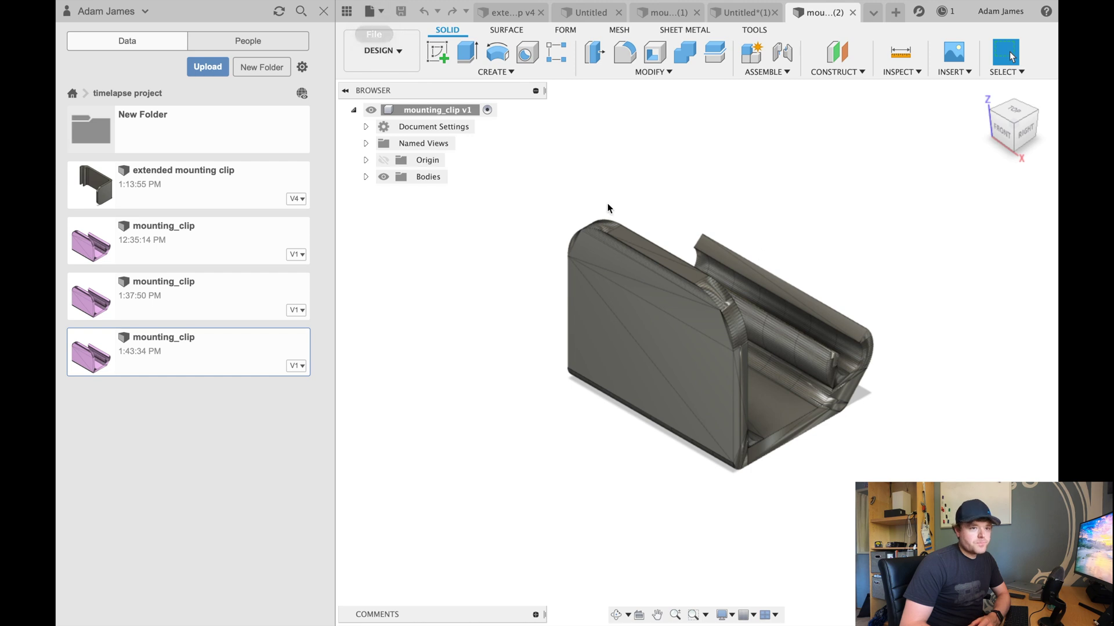
pyautogui.scroll(3, 852, 345)
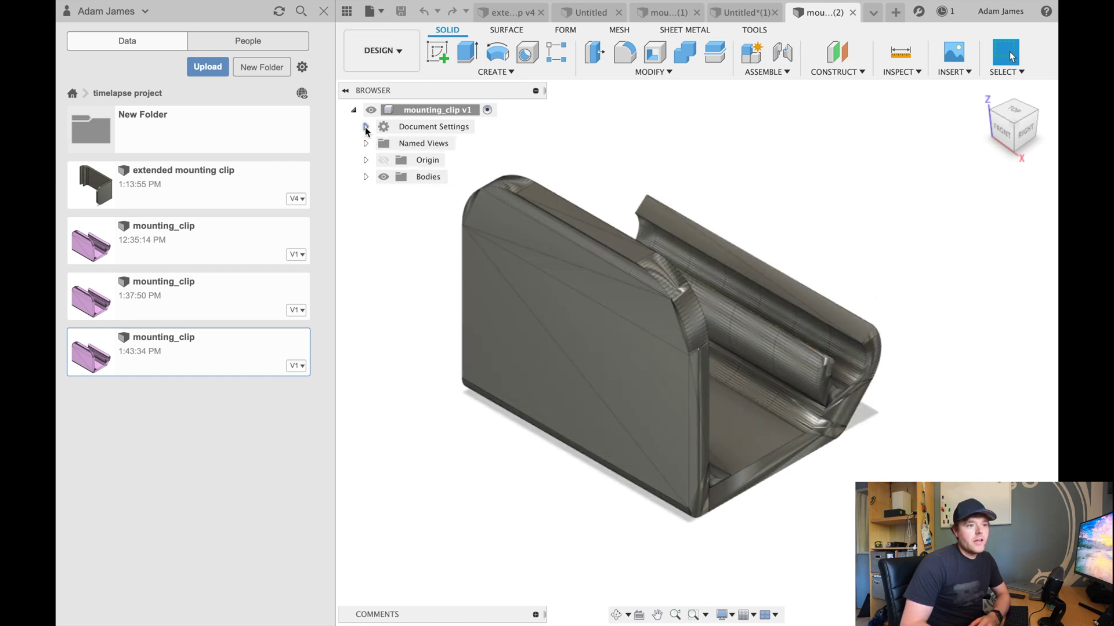
# Step: Change the active units of the open mounting_clip design to Inch in its document settings
pyautogui.click(365, 127)
pyautogui.keyDown('shift'); pyautogui.moveTo(686, 187); pyautogui.dragTo(728, 238, button='middle'); pyautogui.keyUp('shift')
pyautogui.moveTo(441, 150)
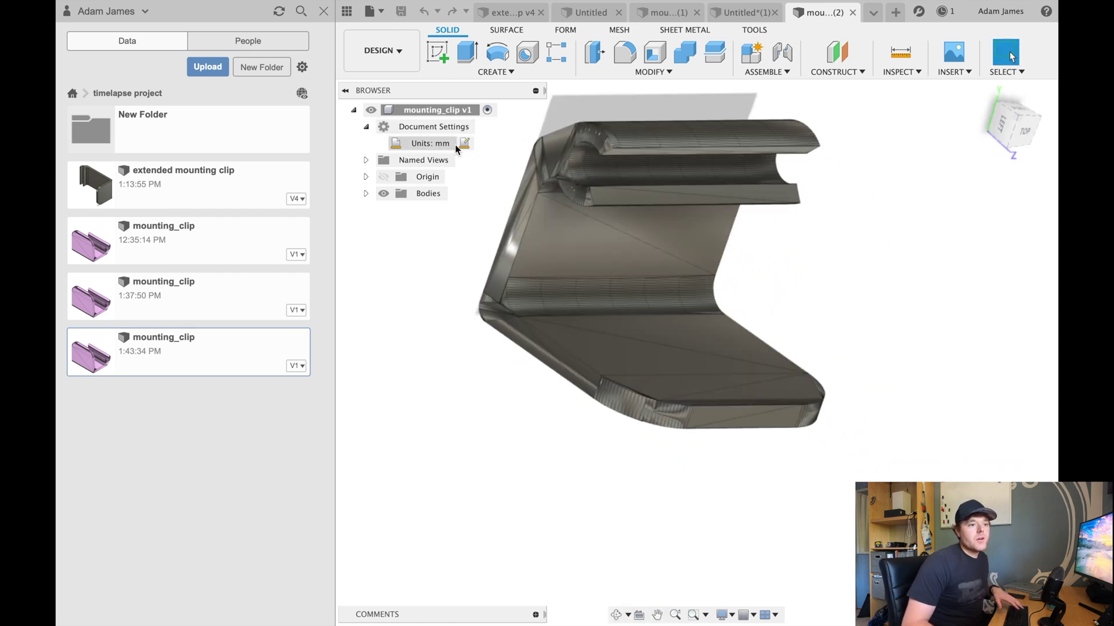
pyautogui.click(467, 144)
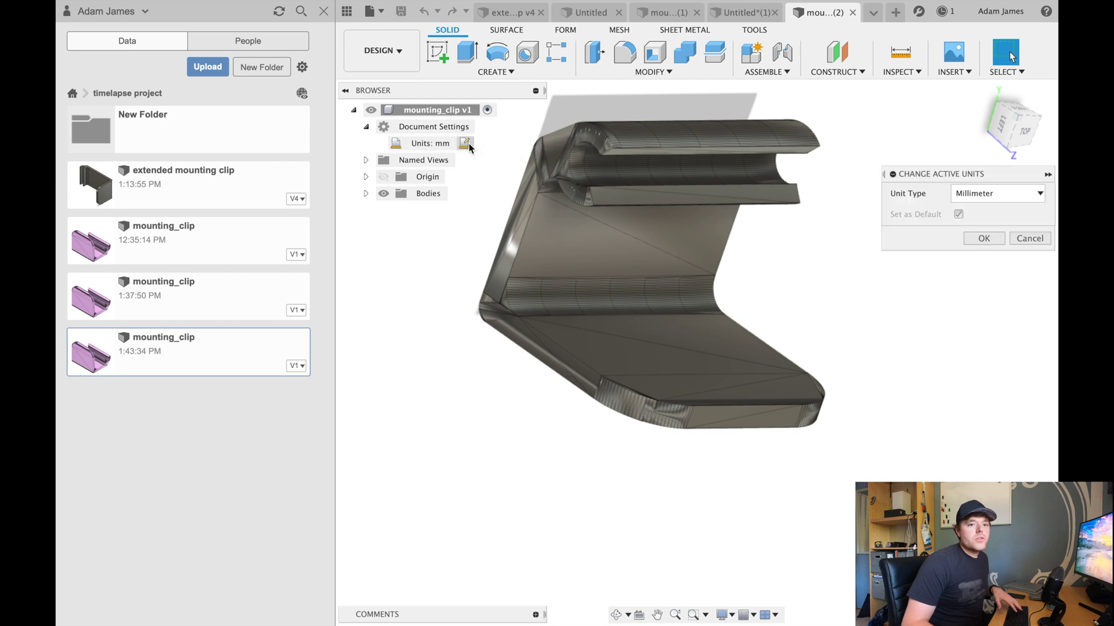
pyautogui.click(975, 196)
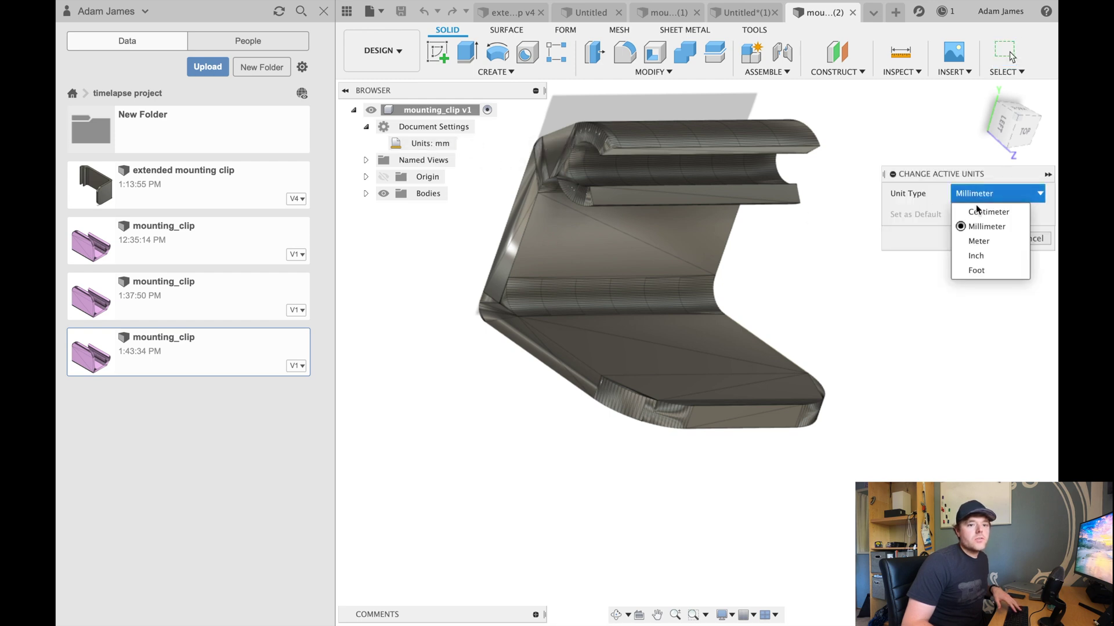
pyautogui.click(982, 262)
pyautogui.click(982, 242)
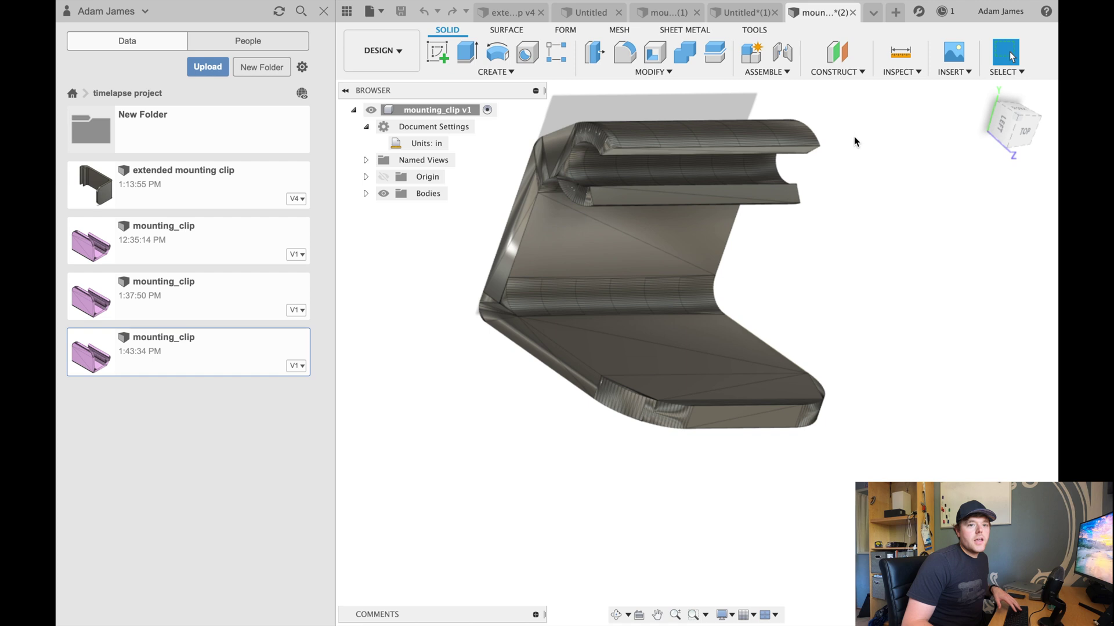
# Step: Measure the inner diameter of the clip's C-shaped hook from the side view
pyautogui.click(988, 131)
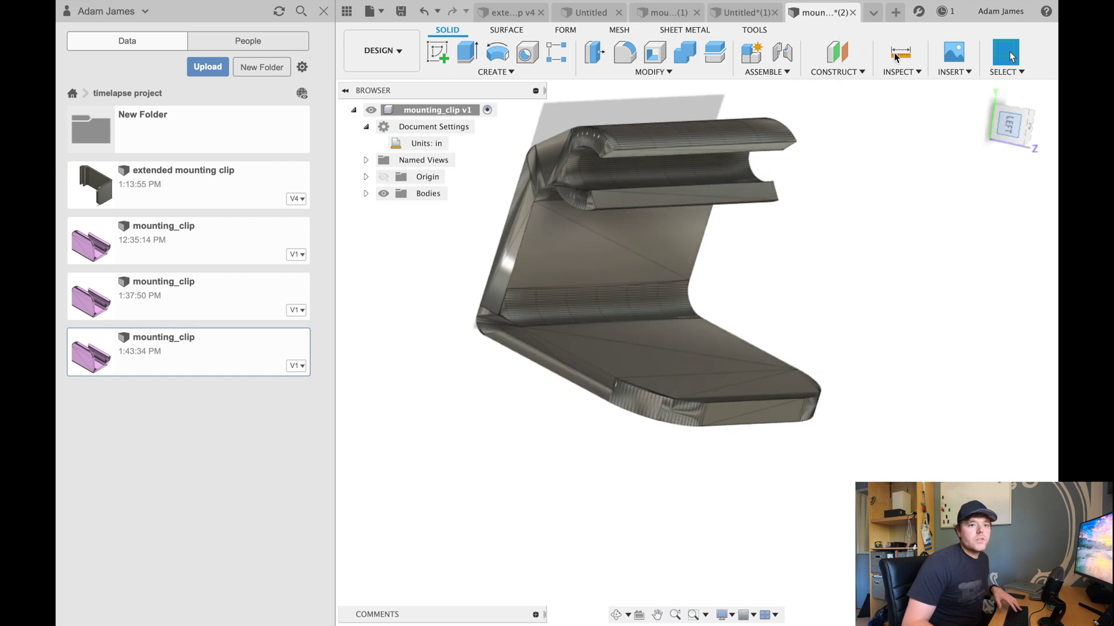
pyautogui.click(900, 52)
pyautogui.scroll(5, 601, 170)
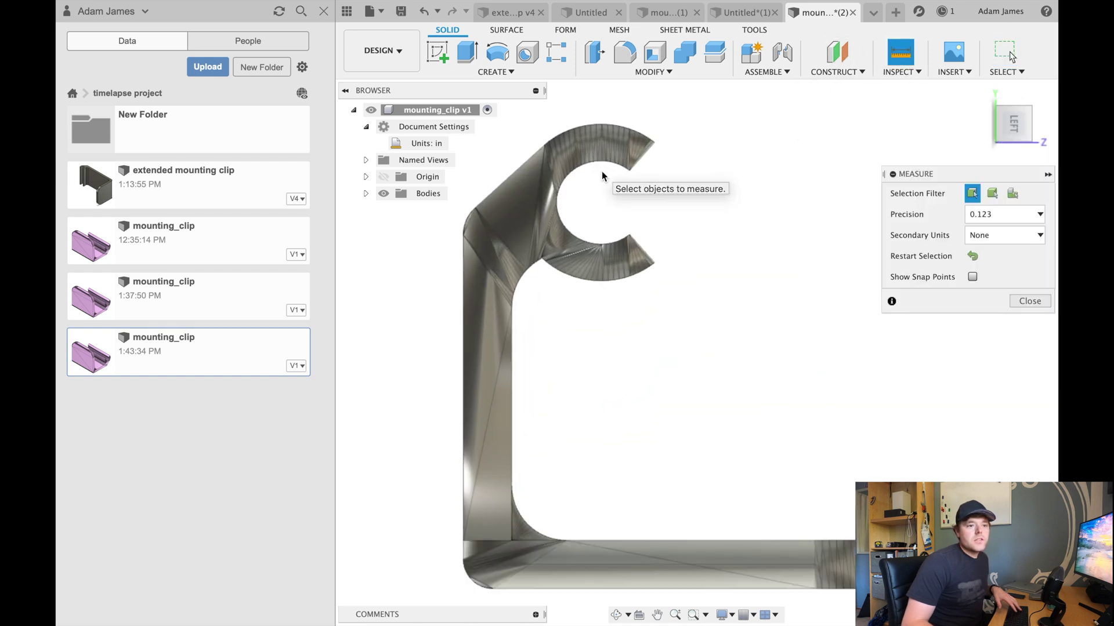
pyautogui.click(600, 158)
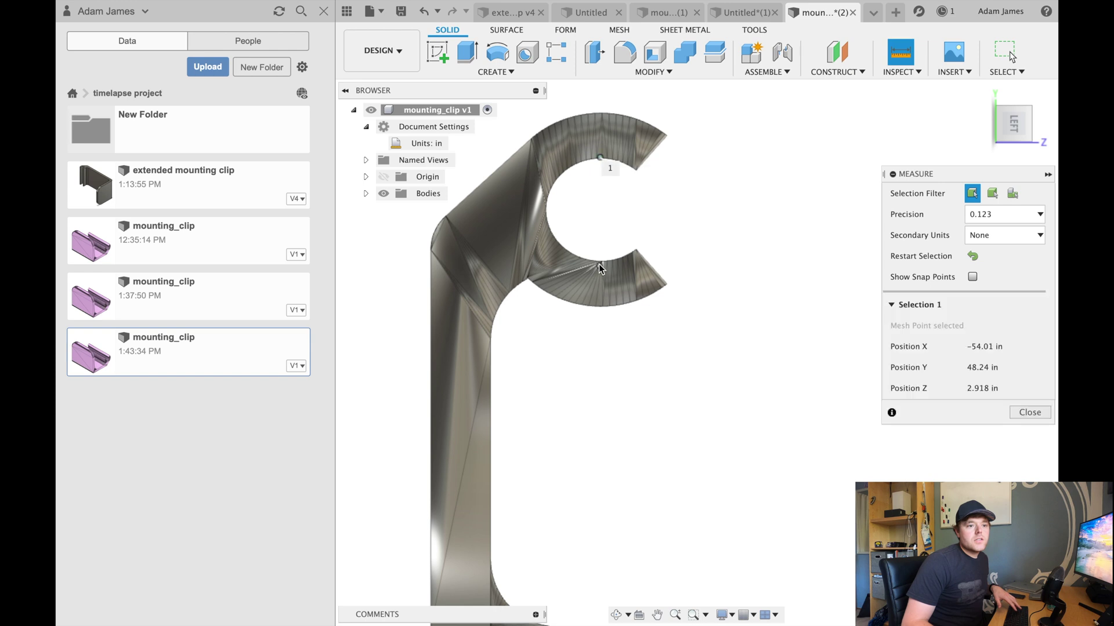
pyautogui.click(600, 263)
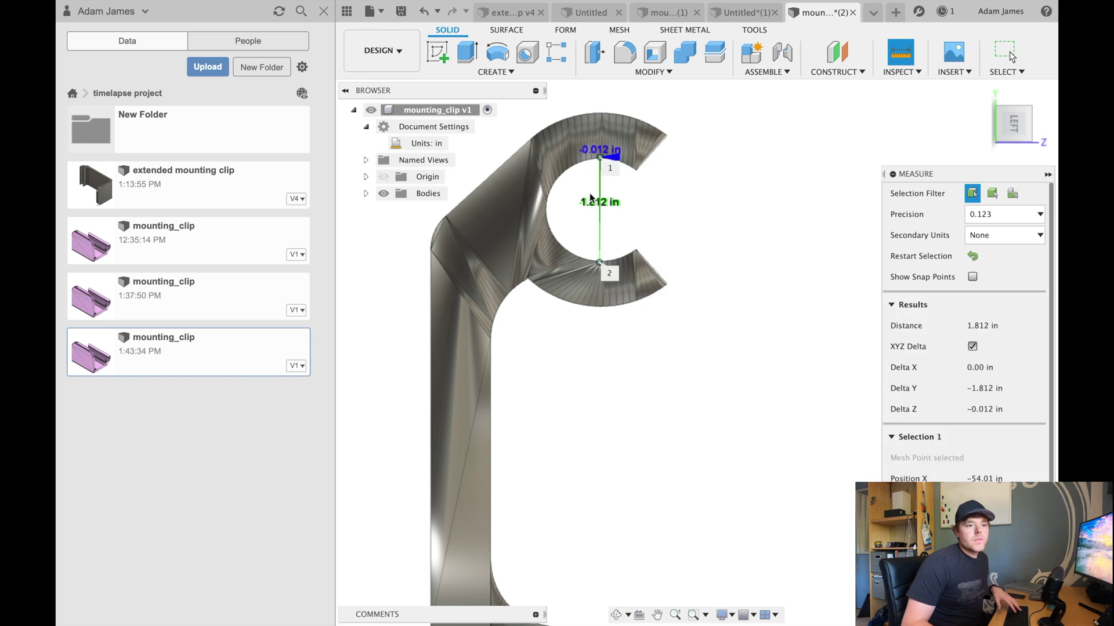
pyautogui.scroll(2, 589, 199)
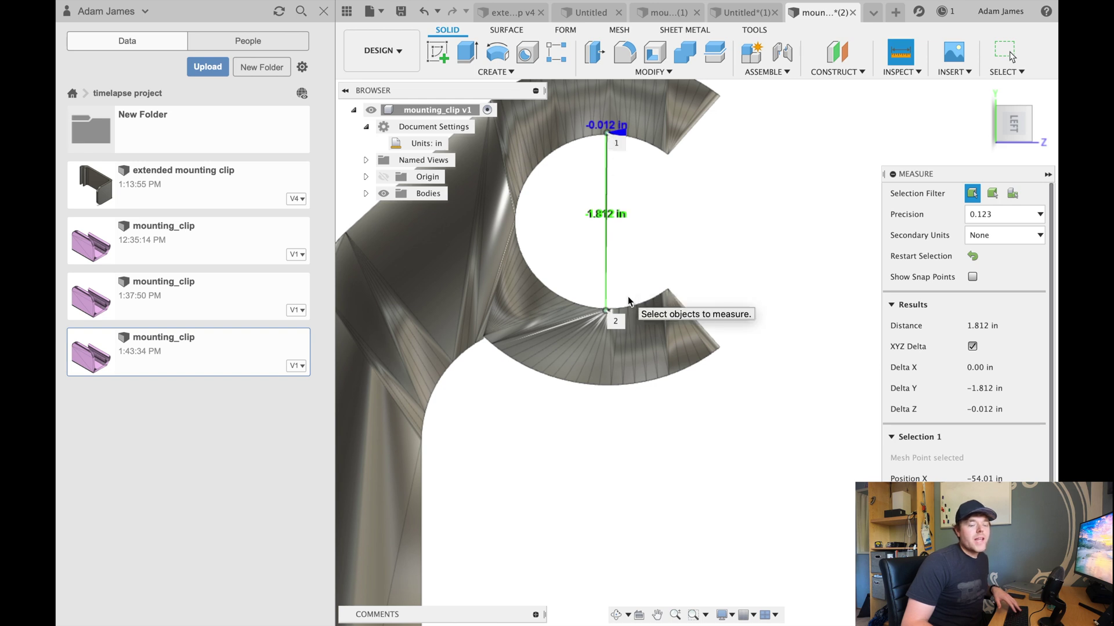
pyautogui.scroll(-2, 628, 297)
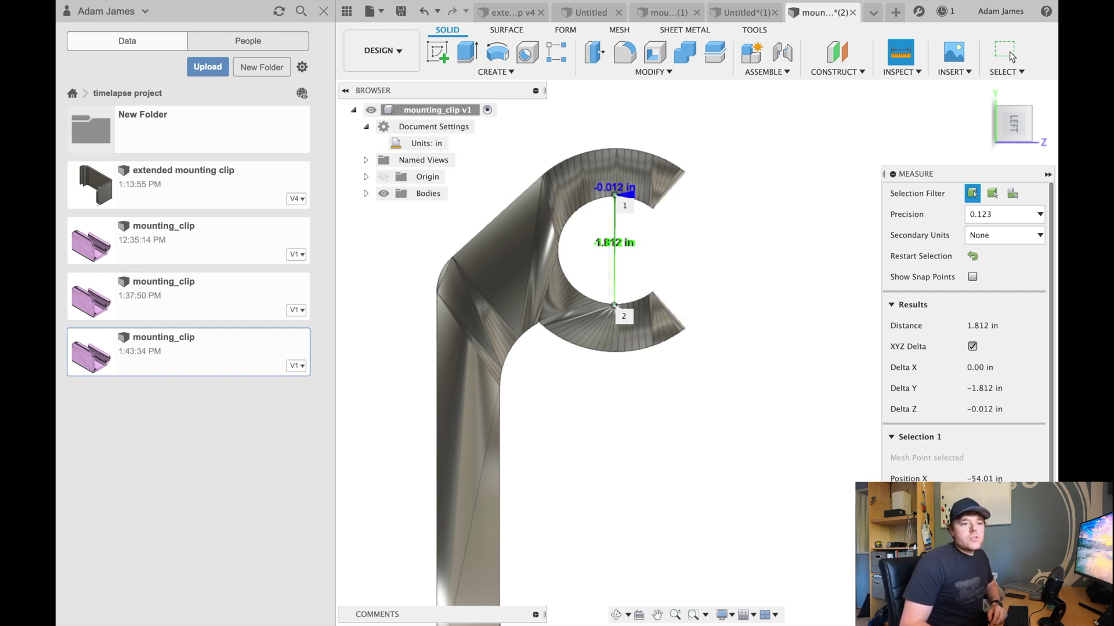
pyautogui.press('Escape')
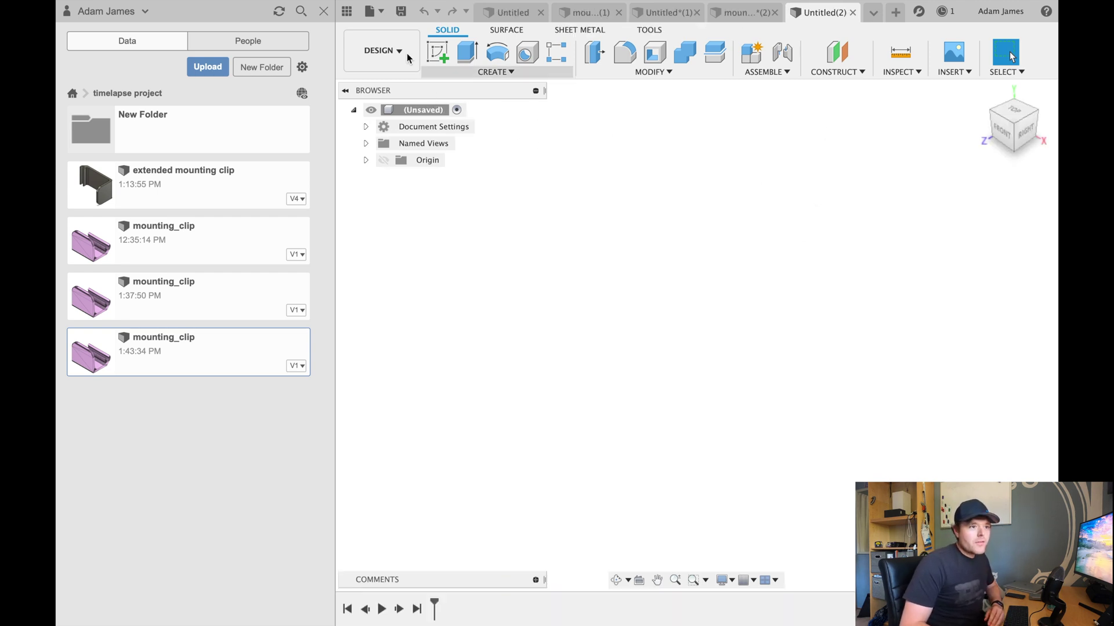
# Step: Save the new empty design as clip_example_2 in the timelapse project
pyautogui.click(399, 11)
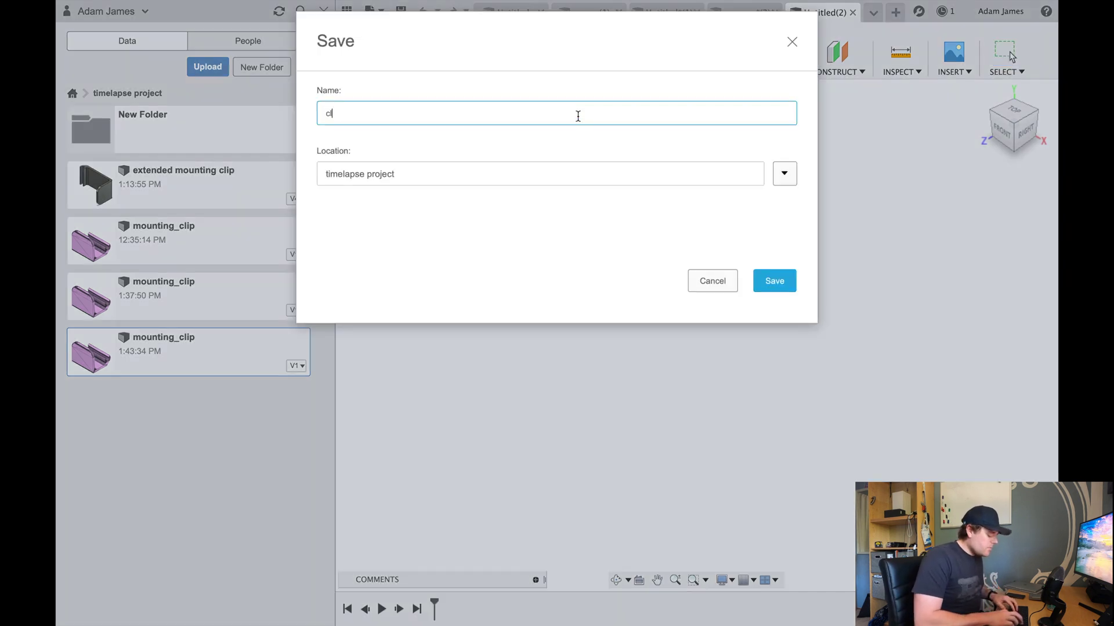
pyautogui.write('clip_example_2')
pyautogui.press('Return')
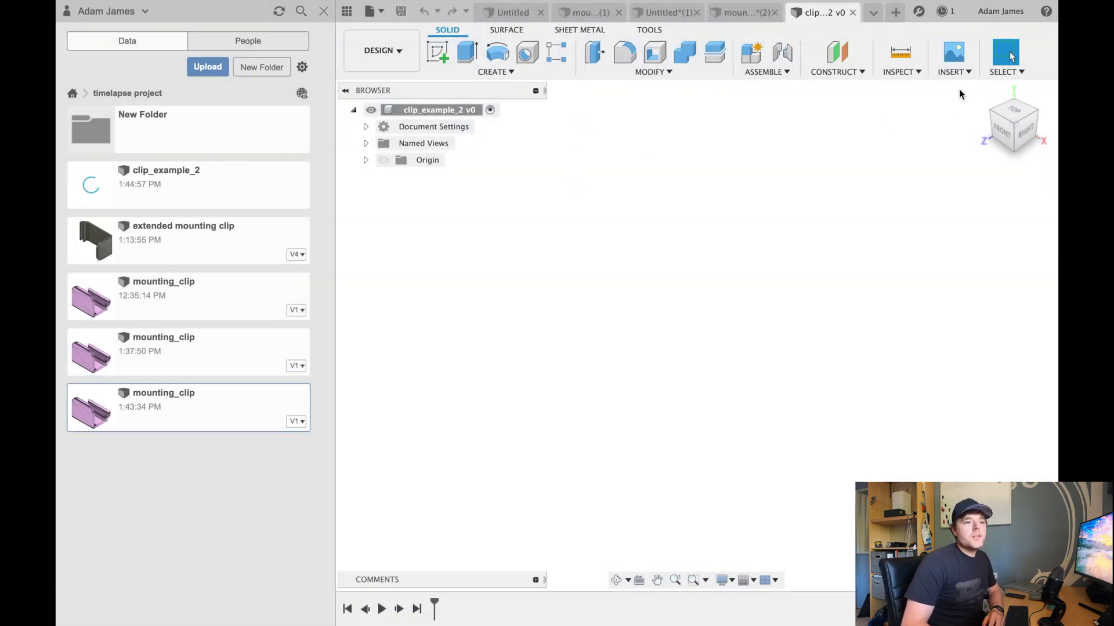
pyautogui.click(373, 14)
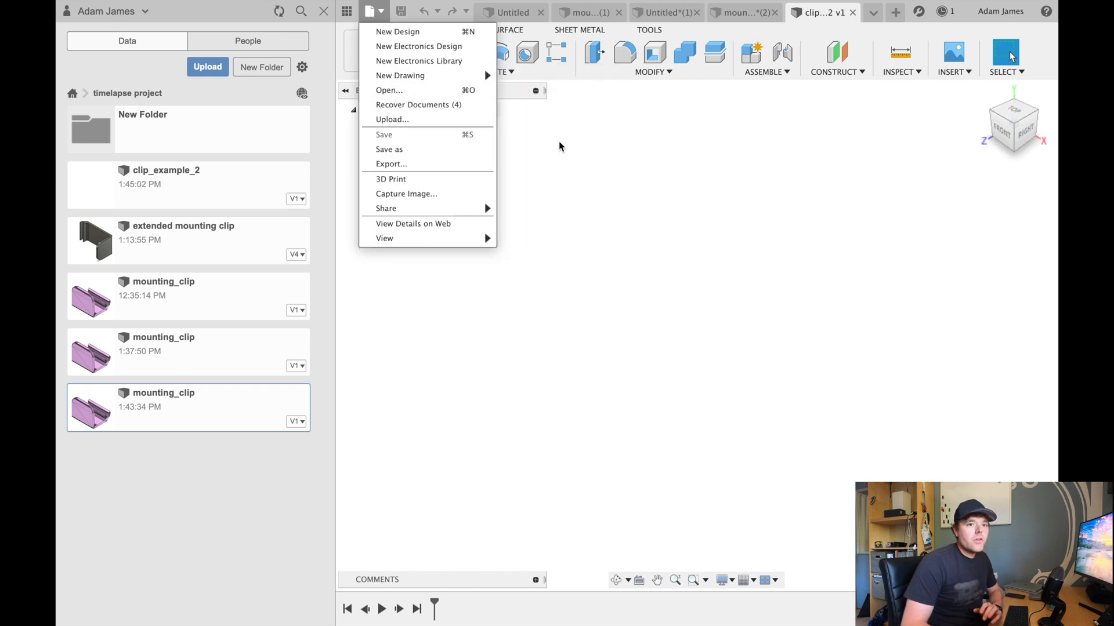
pyautogui.click(812, 108)
# Step: Insert mounting_clip.stl from the files folder as a mesh into clip_example_2 with Millimeter as the unit type
pyautogui.click(965, 74)
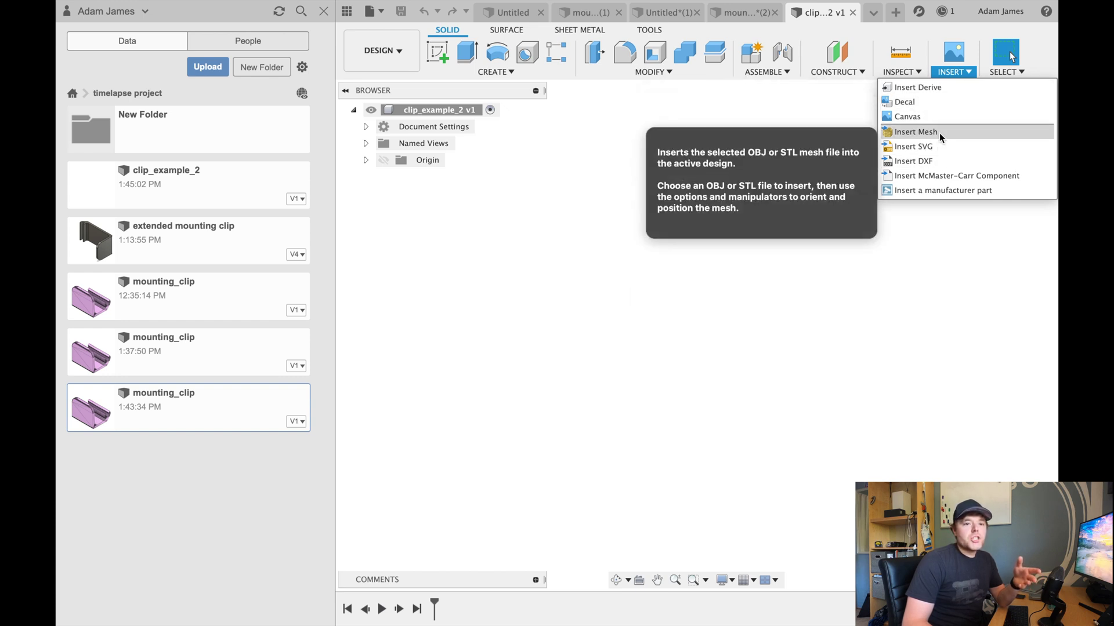
pyautogui.click(939, 133)
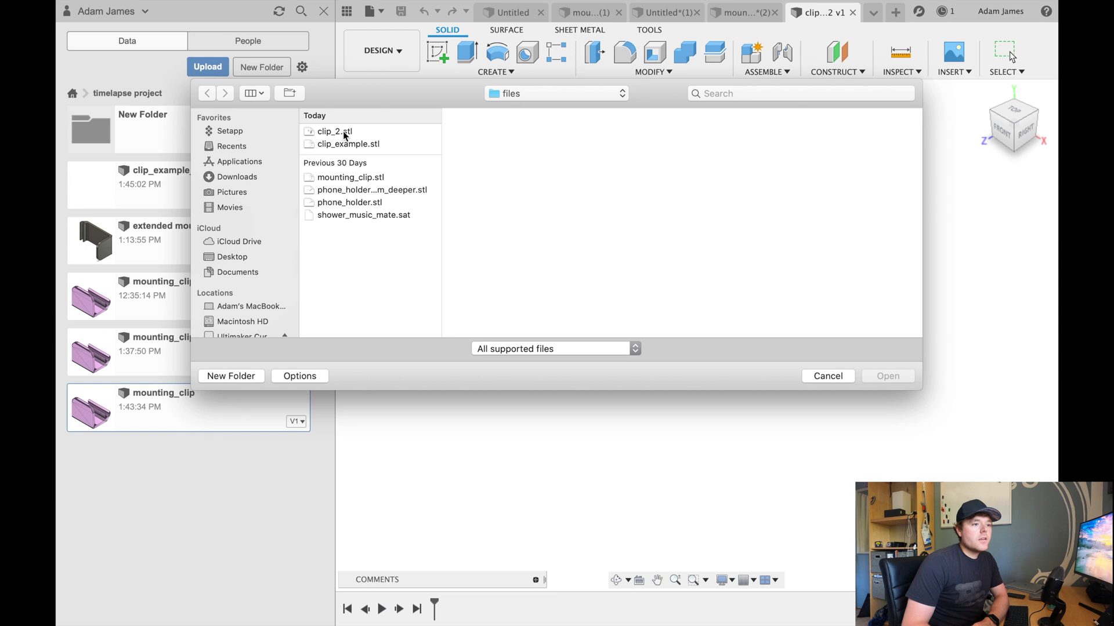
pyautogui.doubleClick(350, 177)
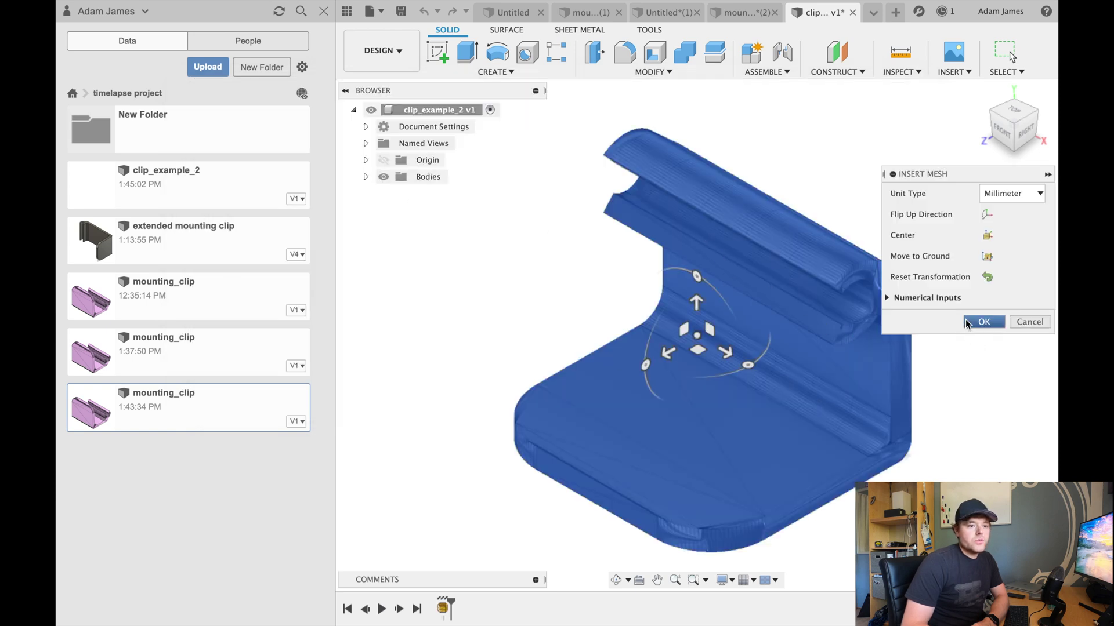
pyautogui.click(965, 321)
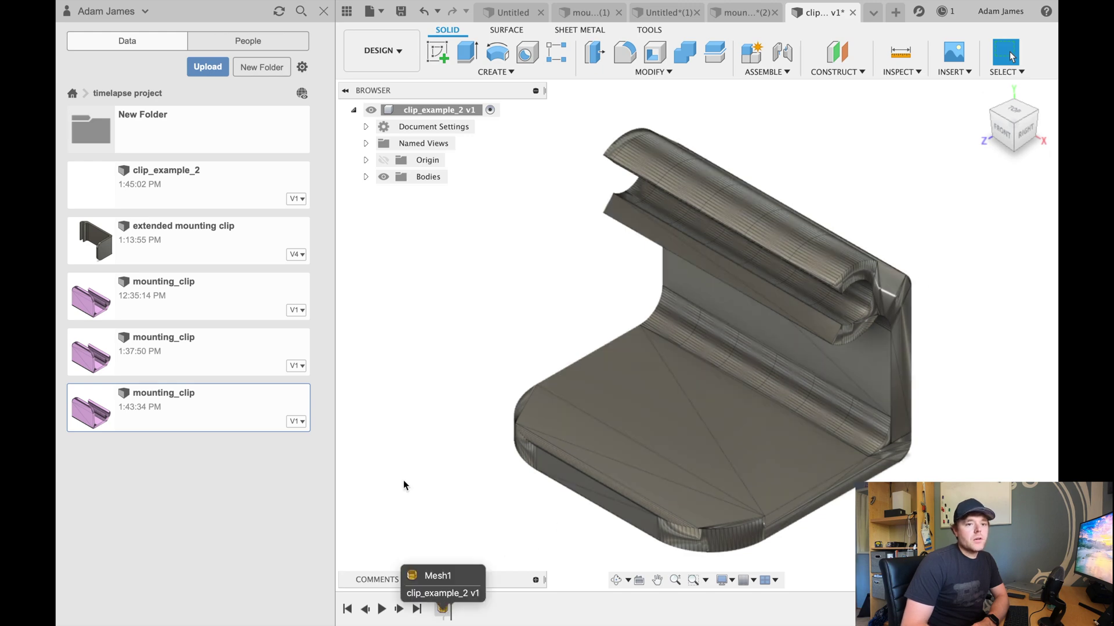
# Step: Measure across the opening of the inserted mesh's round hook, viewed from the right side
pyautogui.click(1027, 132)
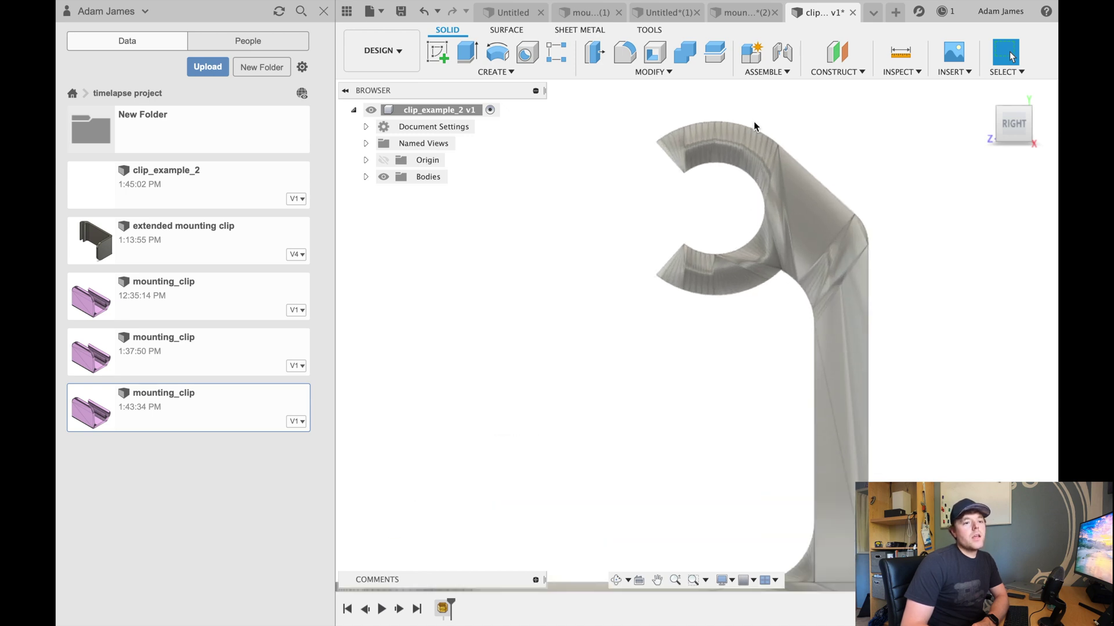
pyautogui.scroll(4, 753, 119)
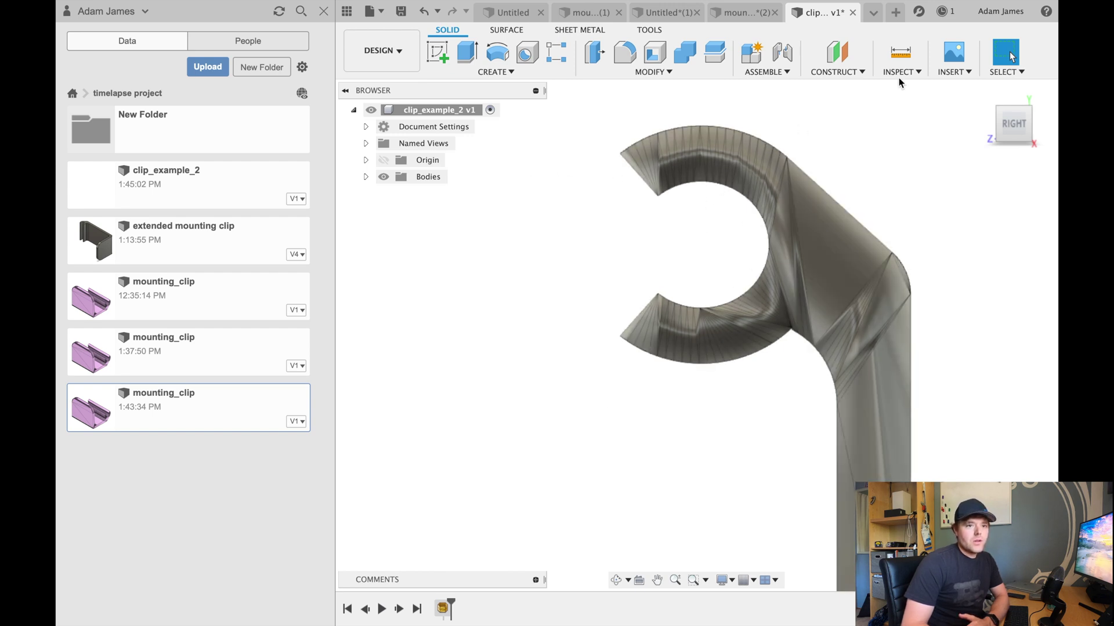
pyautogui.click(901, 53)
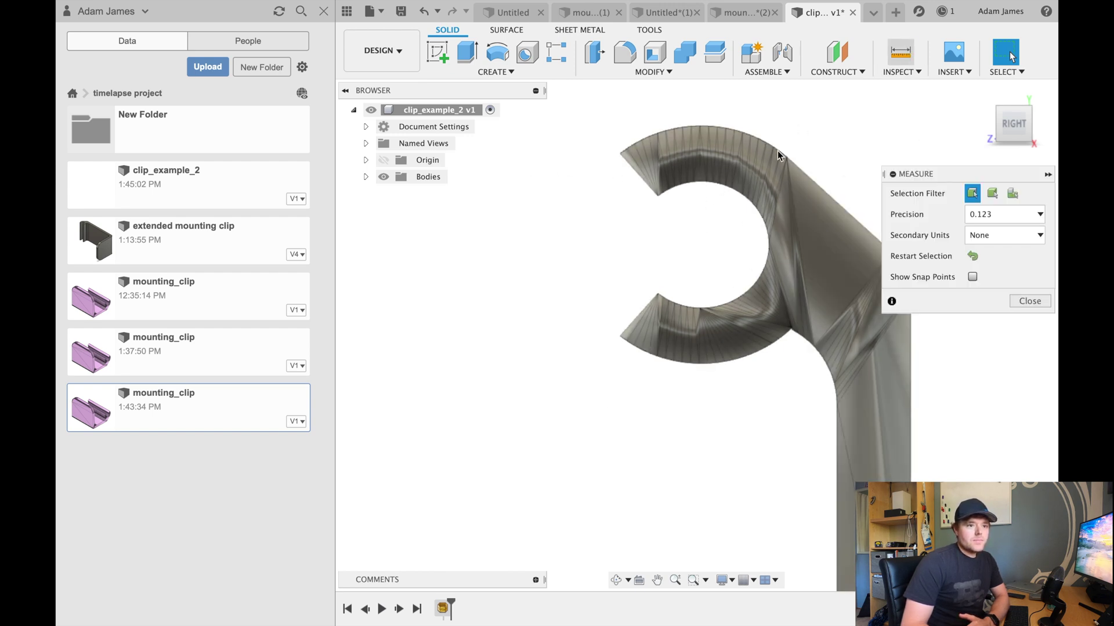
pyautogui.click(703, 184)
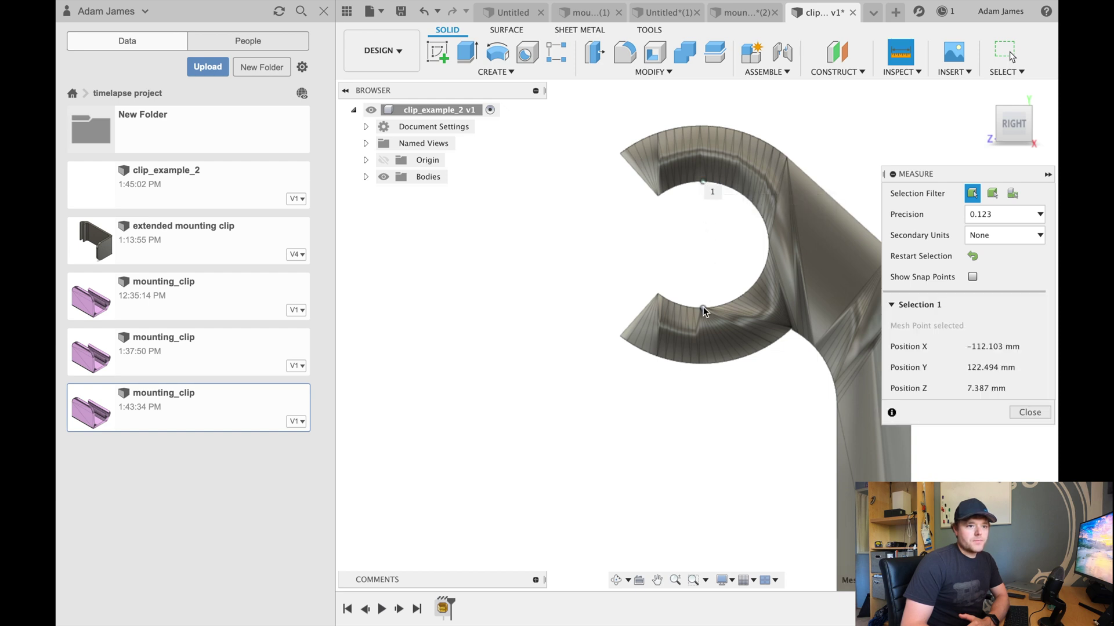
pyautogui.click(704, 308)
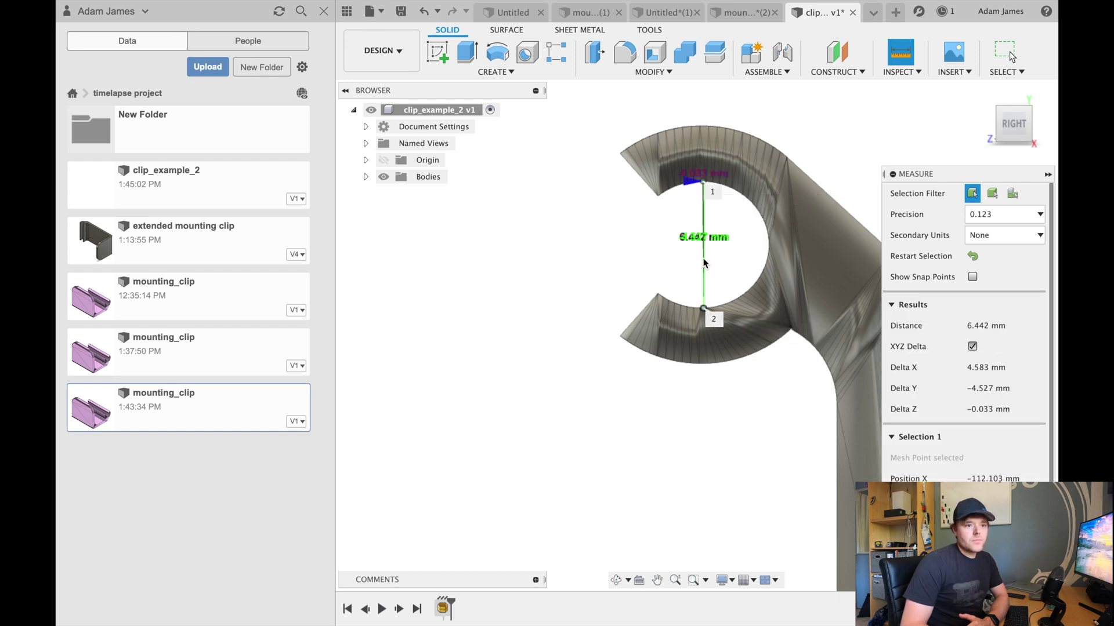
pyautogui.scroll(5, 704, 264)
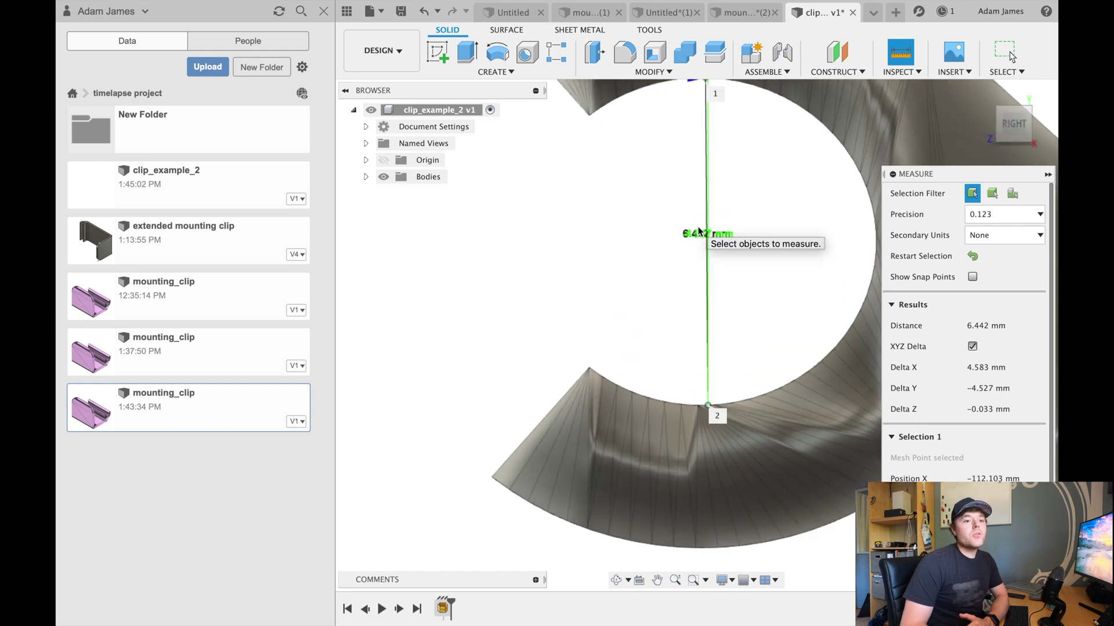
pyautogui.scroll(-3, 699, 231)
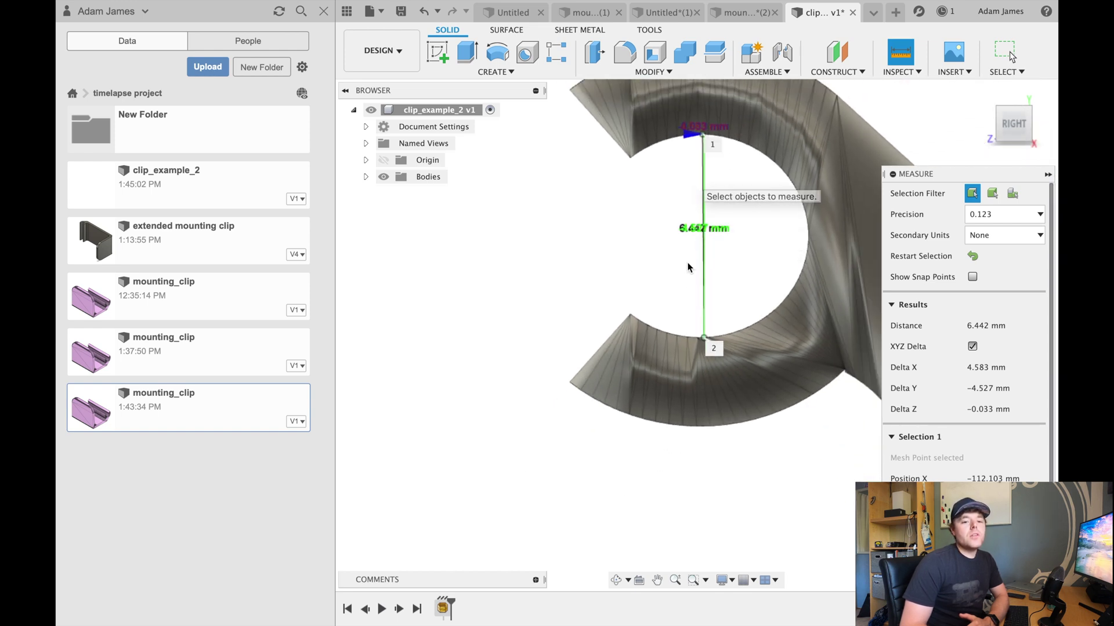
pyautogui.scroll(-3, 688, 293)
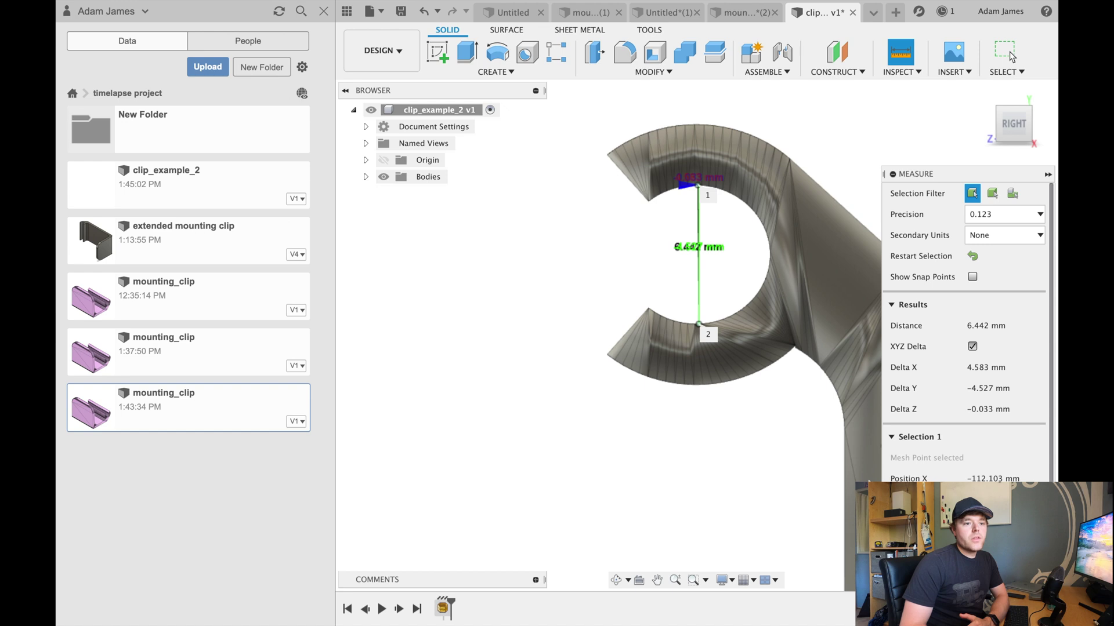
pyautogui.click(1011, 55)
# Step: Prepare the clip mesh body for 3D print output as an STL with High refinement
pyautogui.scroll(-2, 753, 248)
pyautogui.scroll(-2, 753, 246)
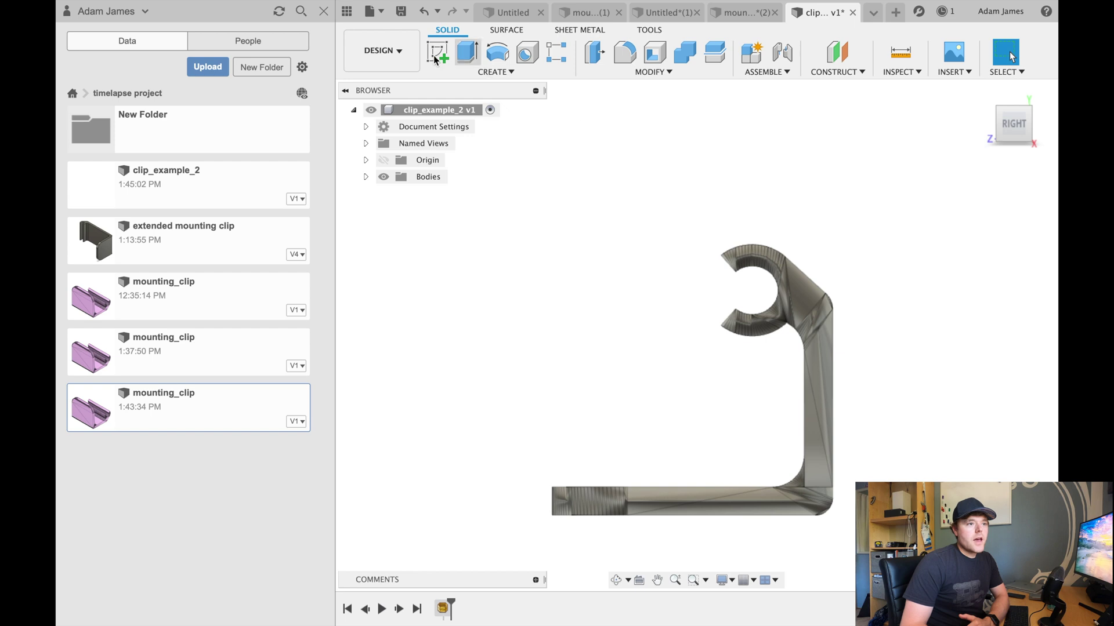
pyautogui.click(376, 11)
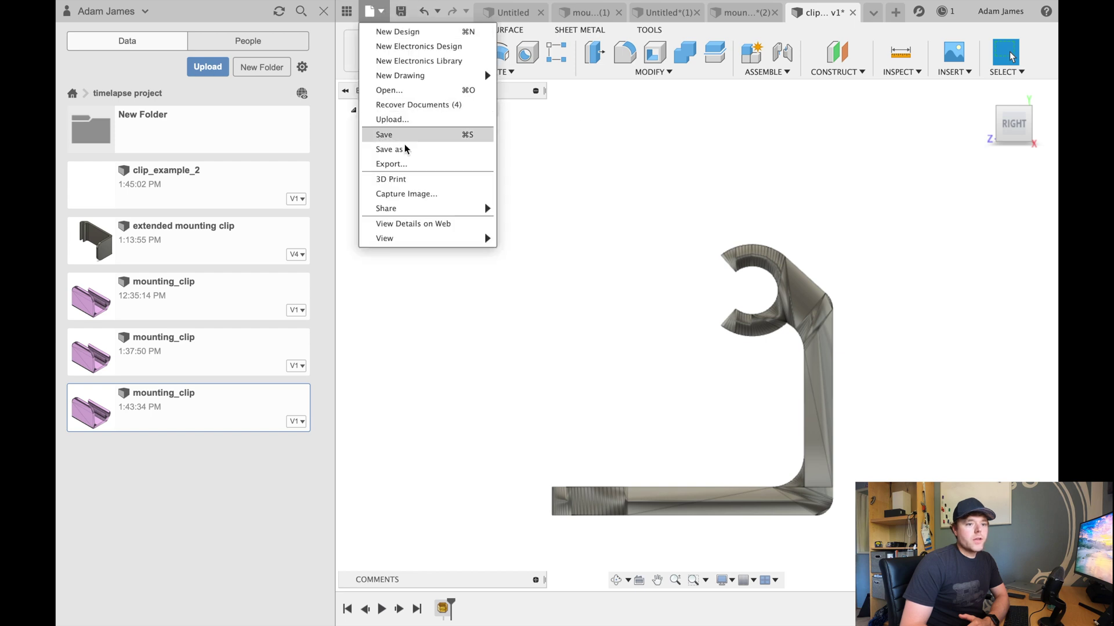
pyautogui.click(401, 178)
pyautogui.click(788, 309)
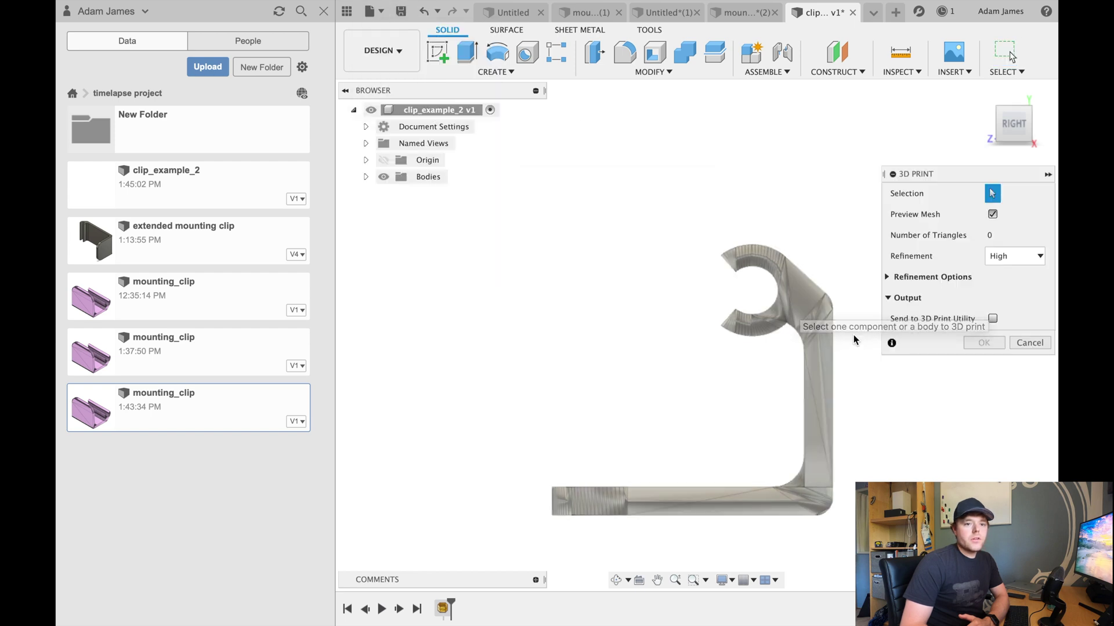
pyautogui.click(979, 344)
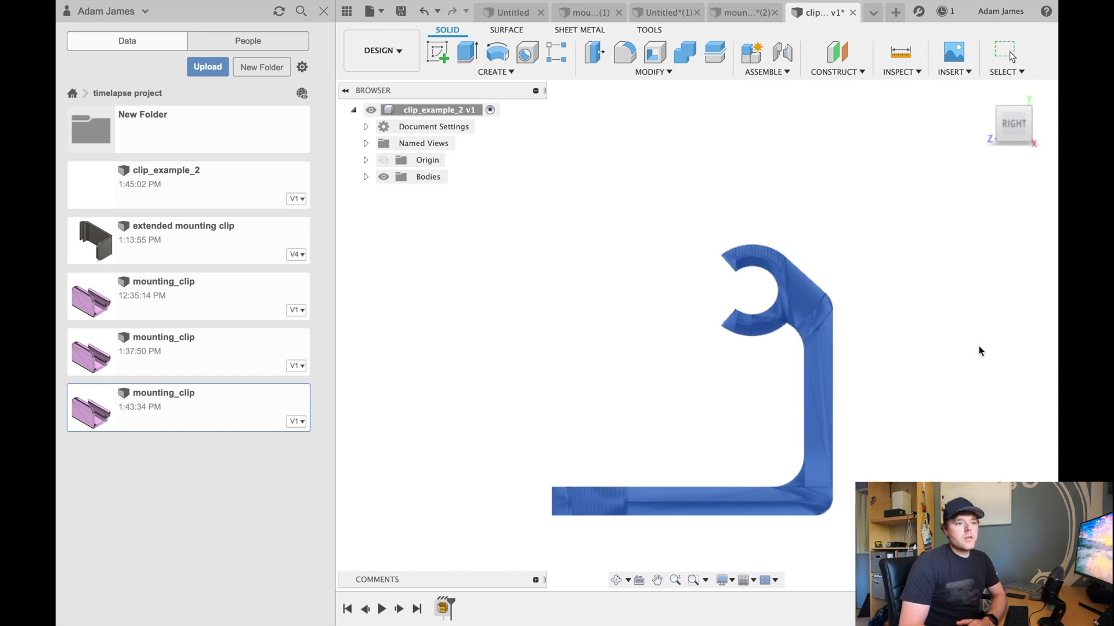
# Step: Save the exported STL as clip_updated in the files folder
pyautogui.click(569, 110)
pyautogui.hotkey('shift', 'Left')
pyautogui.hotkey('shift', 'Left')
pyautogui.hotkey('shift', 'Left')
pyautogui.hotkey('shift', 'Left')
pyautogui.hotkey('shift', 'Left')
pyautogui.hotkey('shift', 'Left')
pyautogui.hotkey('shift', 'Left')
pyautogui.hotkey('shift', 'Left')
pyautogui.hotkey('shift', 'Left')
pyautogui.hotkey('shift', 'Left')
pyautogui.hotkey('shift', 'Left')
pyautogui.hotkey('shift', 'Left')
pyautogui.hotkey('shift', 'Left')
pyautogui.write('clip_update')
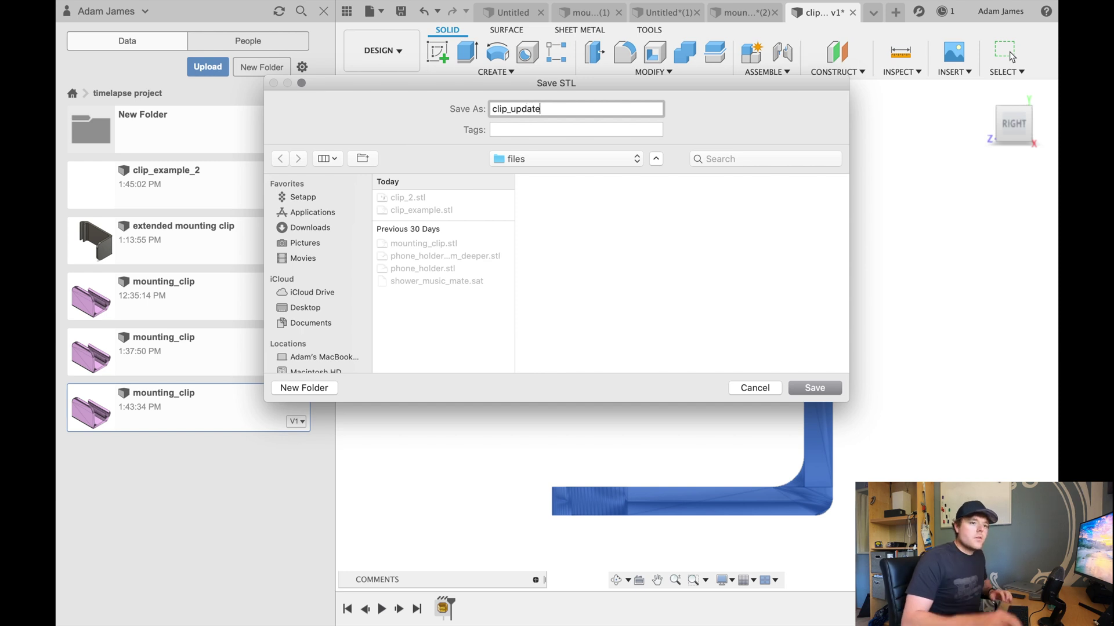
pyautogui.press('Return')
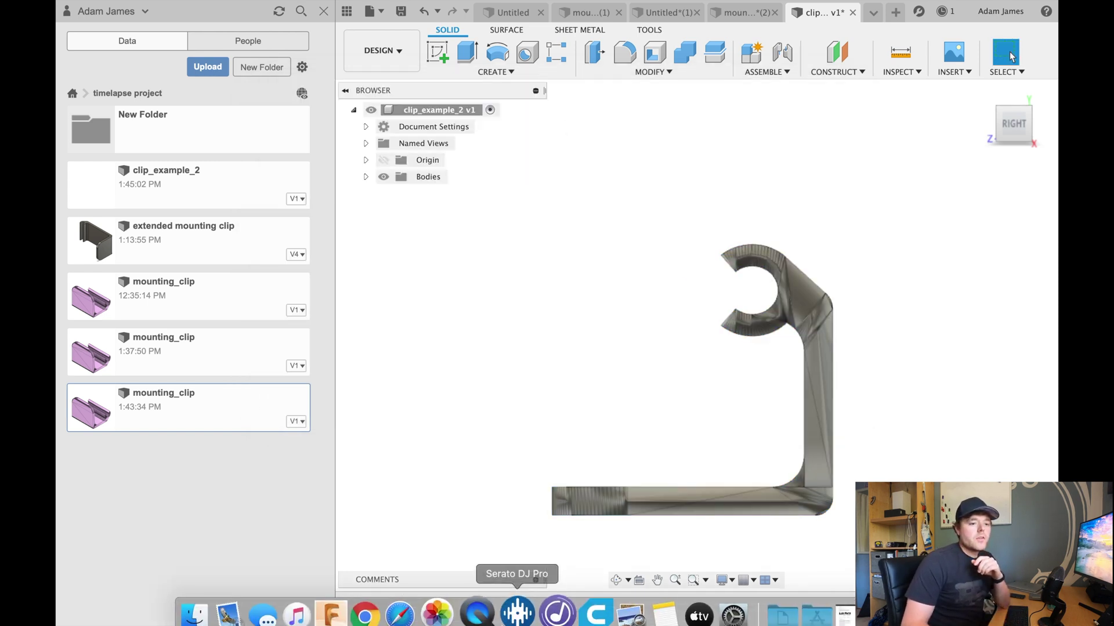
# Step: Switch to Ultimaker Cura and replace the oversized clip on the build plate with clip_updated.stl from the files folder
pyautogui.click(591, 603)
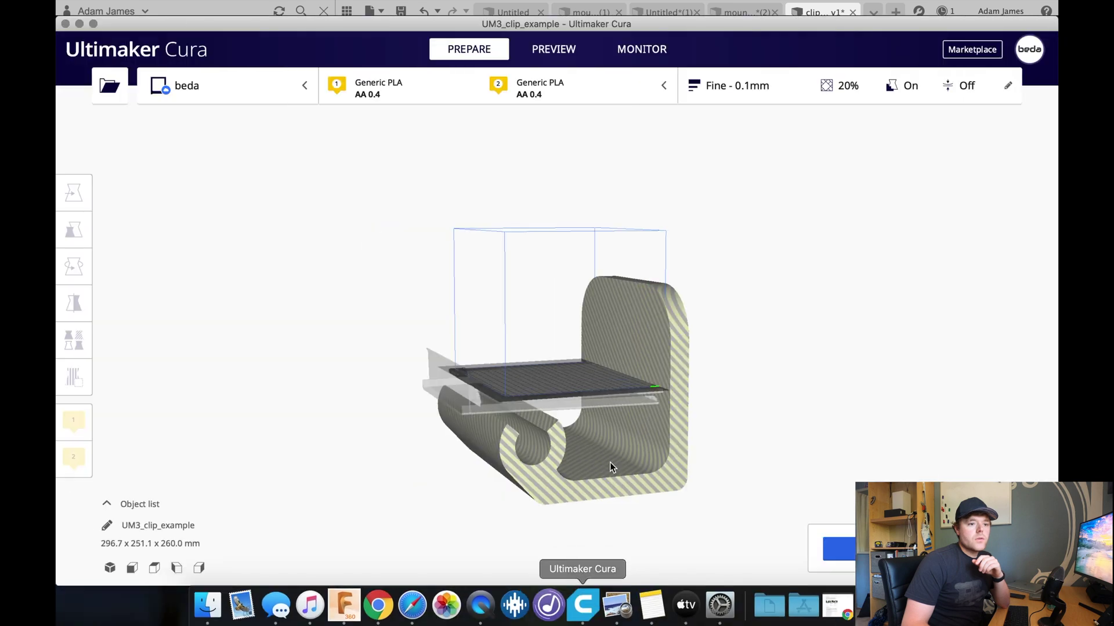
pyautogui.click(651, 429)
pyautogui.press('BackSpace')
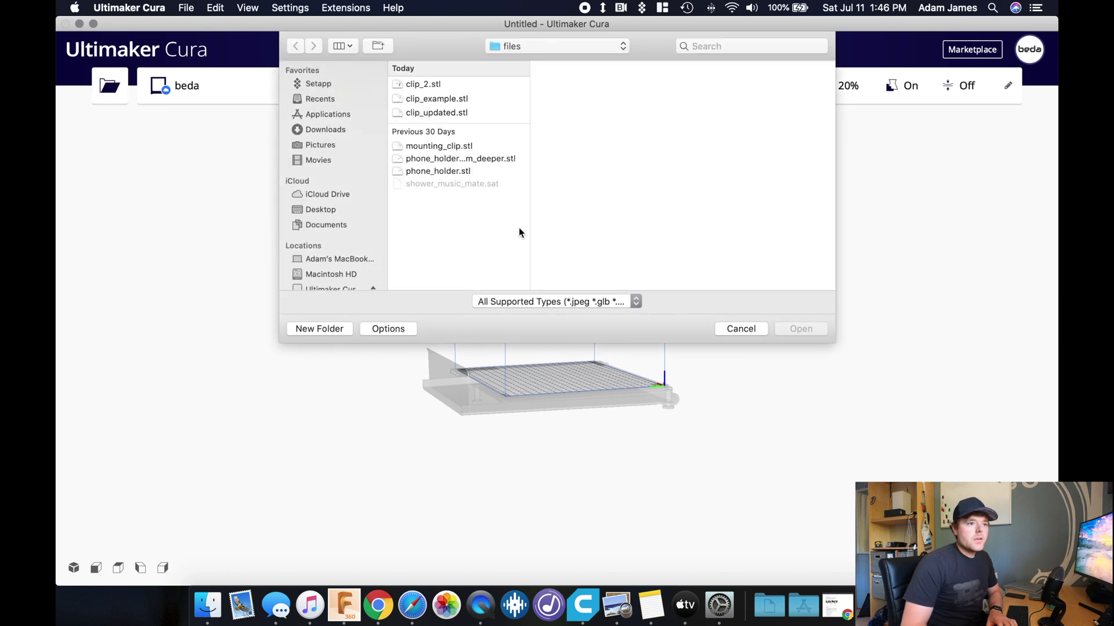
pyautogui.click(442, 114)
pyautogui.doubleClick(442, 114)
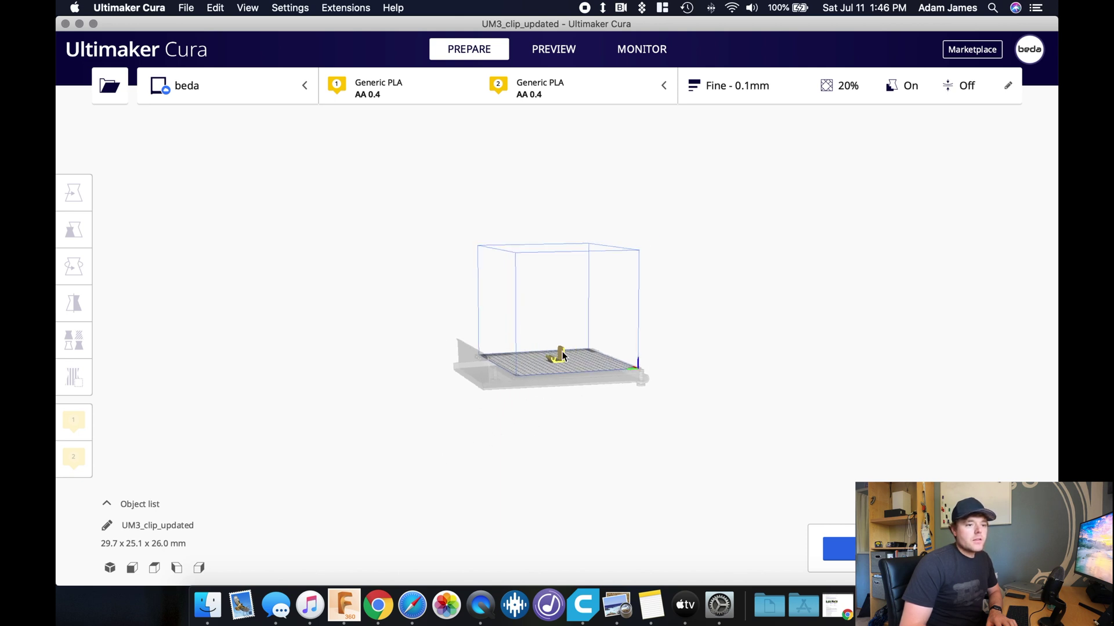
# Step: Examine the updated clip's size against the build plate from a raised, close-up angle
pyautogui.moveTo(520, 346); pyautogui.dragTo(513, 380, button='right')
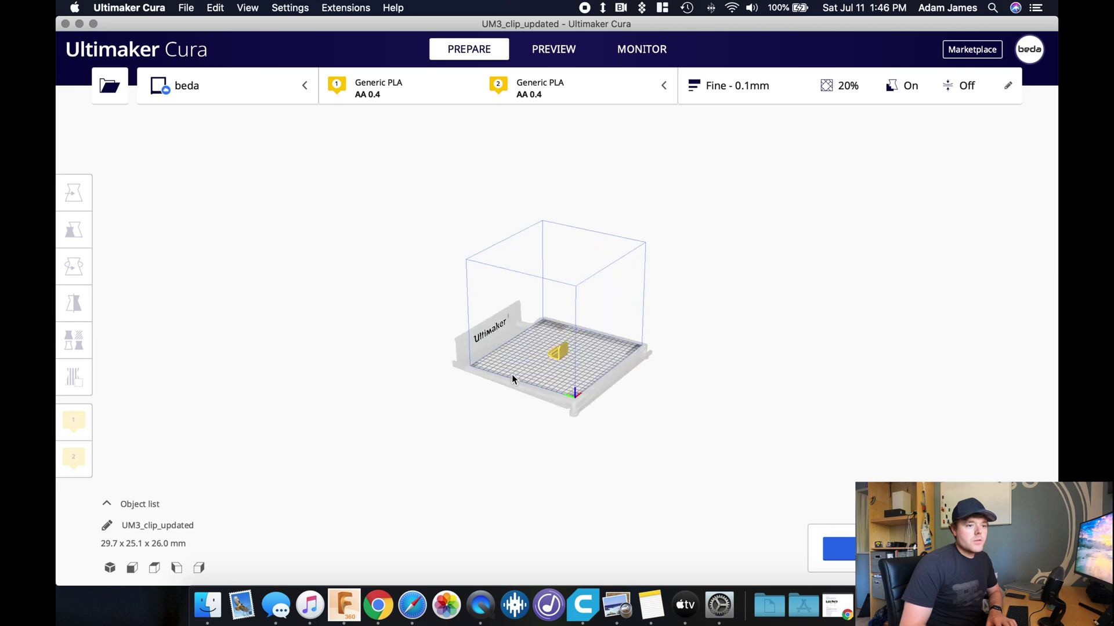
pyautogui.scroll(10, 513, 380)
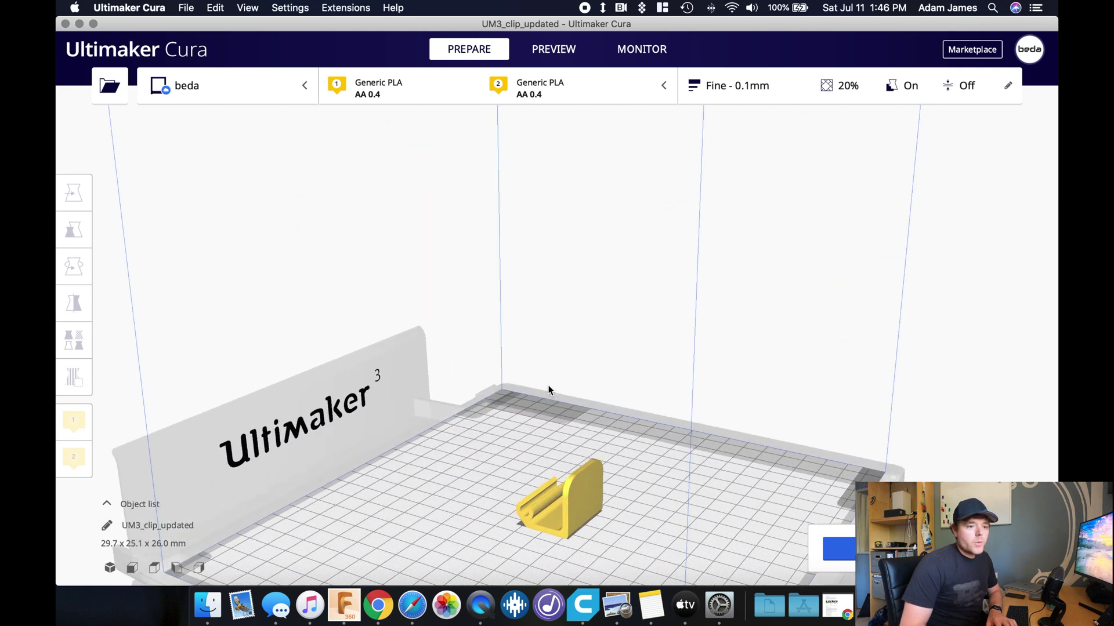
pyautogui.moveTo(548, 386); pyautogui.dragTo(531, 413, button='right')
pyautogui.moveTo(531, 412); pyautogui.dragTo(606, 280, button='middle')
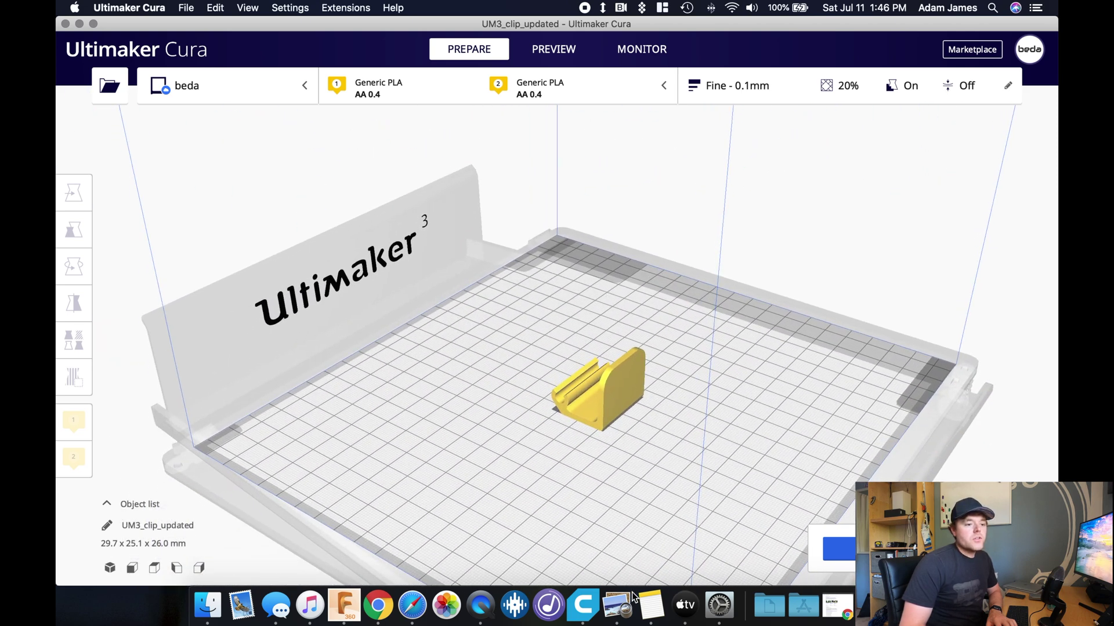
# Step: Switch to Fusion 360 and measure the wall thickness of the clip mesh's long arm below the hook
pyautogui.click(344, 605)
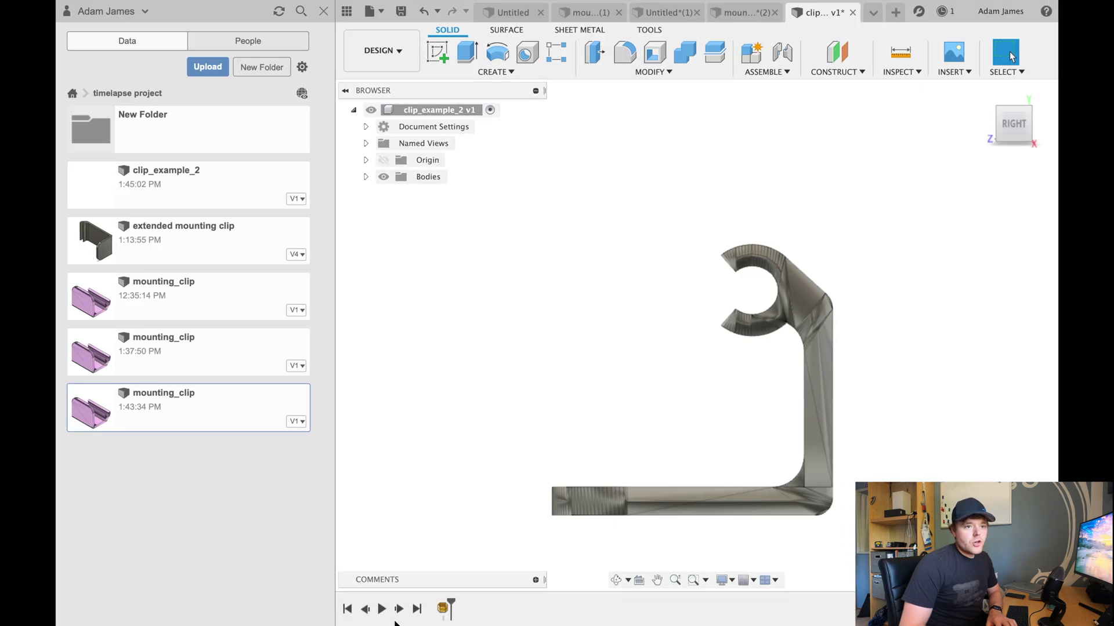
pyautogui.scroll(-3, 591, 322)
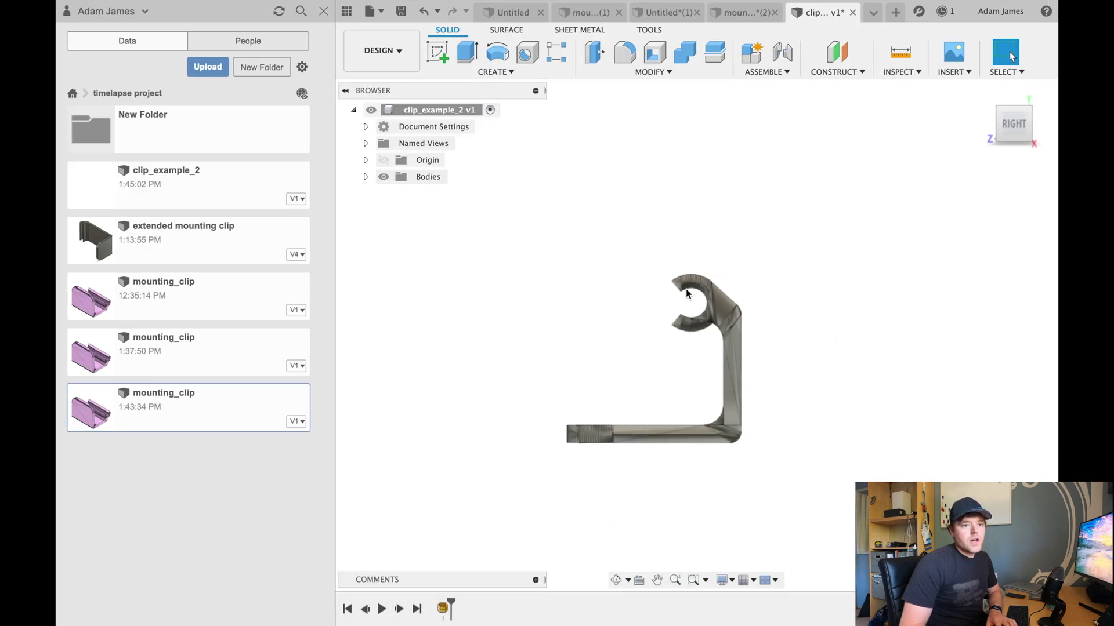
pyautogui.scroll(5, 686, 293)
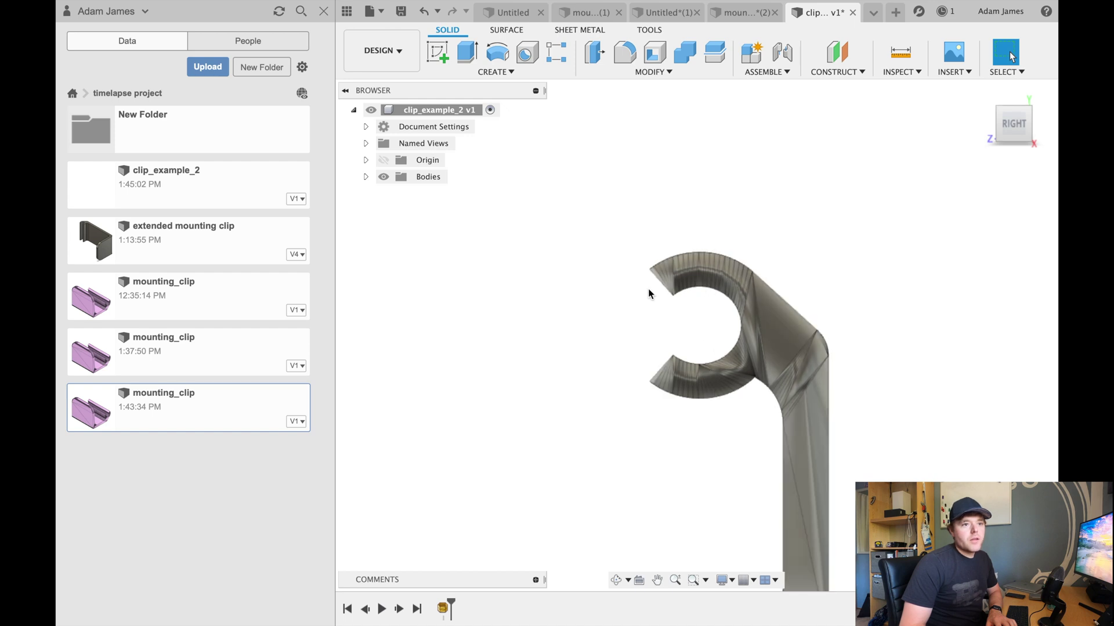
pyautogui.scroll(-3, 650, 294)
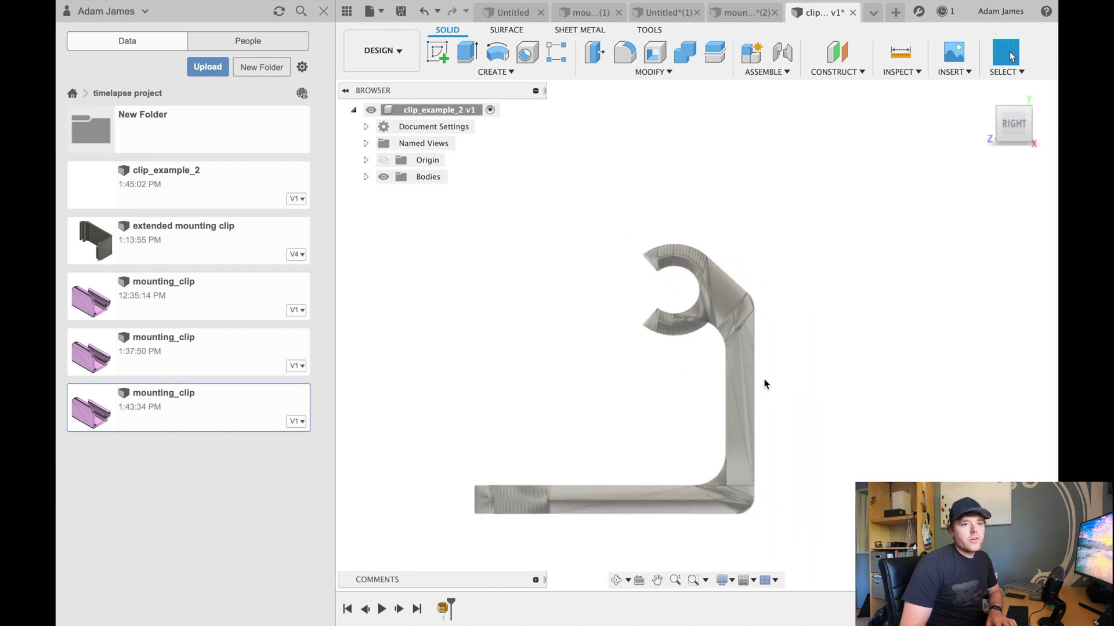
pyautogui.press('i')
pyautogui.scroll(1, 725, 416)
pyautogui.click(725, 415)
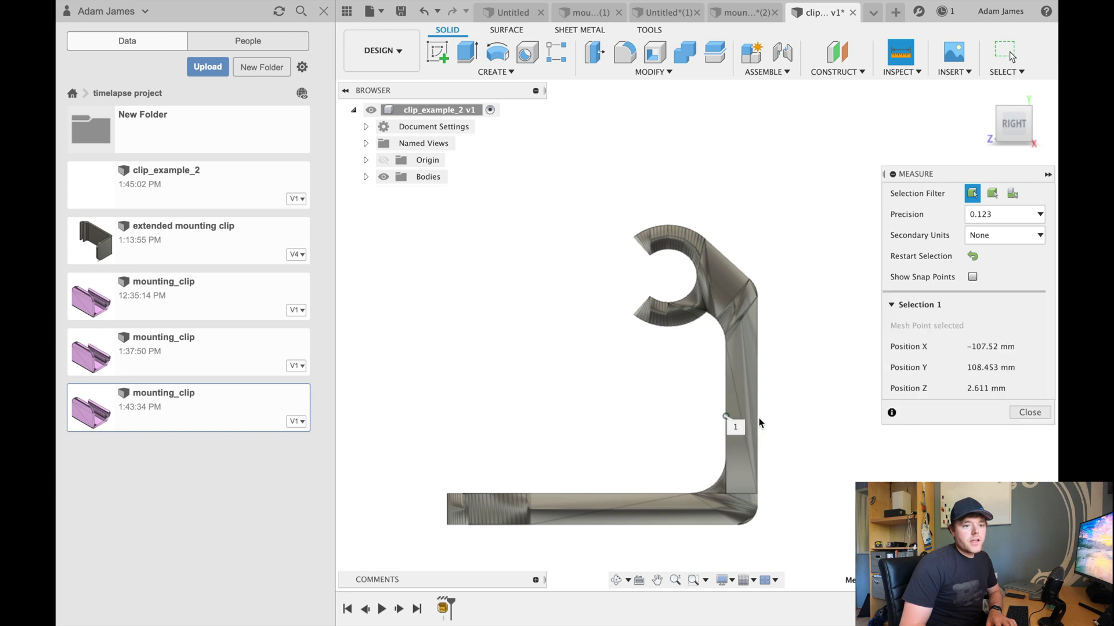
pyautogui.click(757, 416)
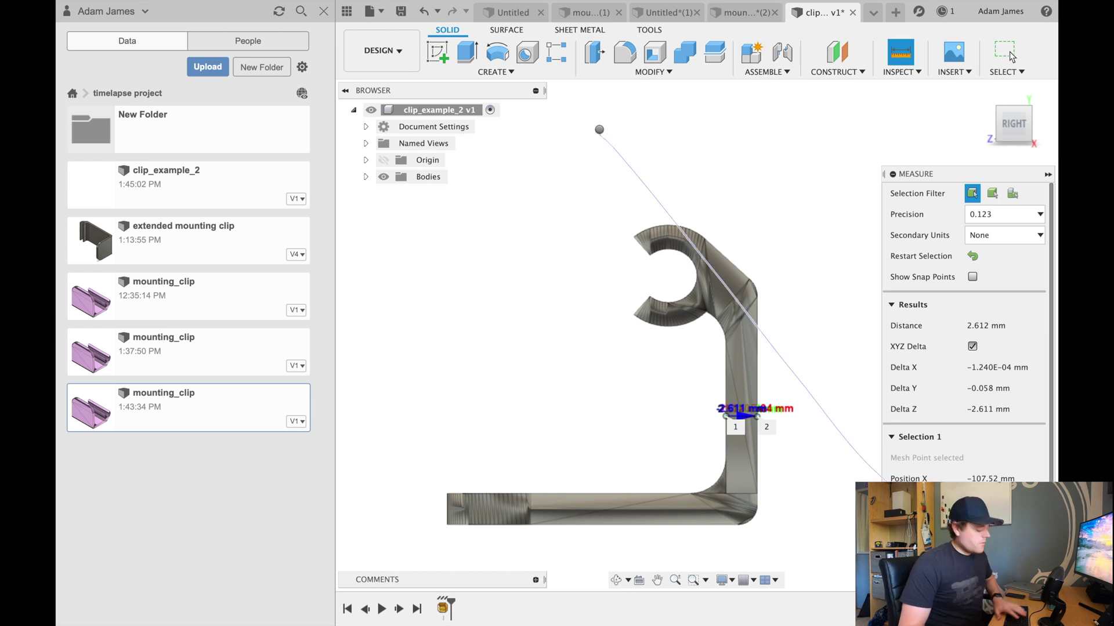
pyautogui.press('Escape')
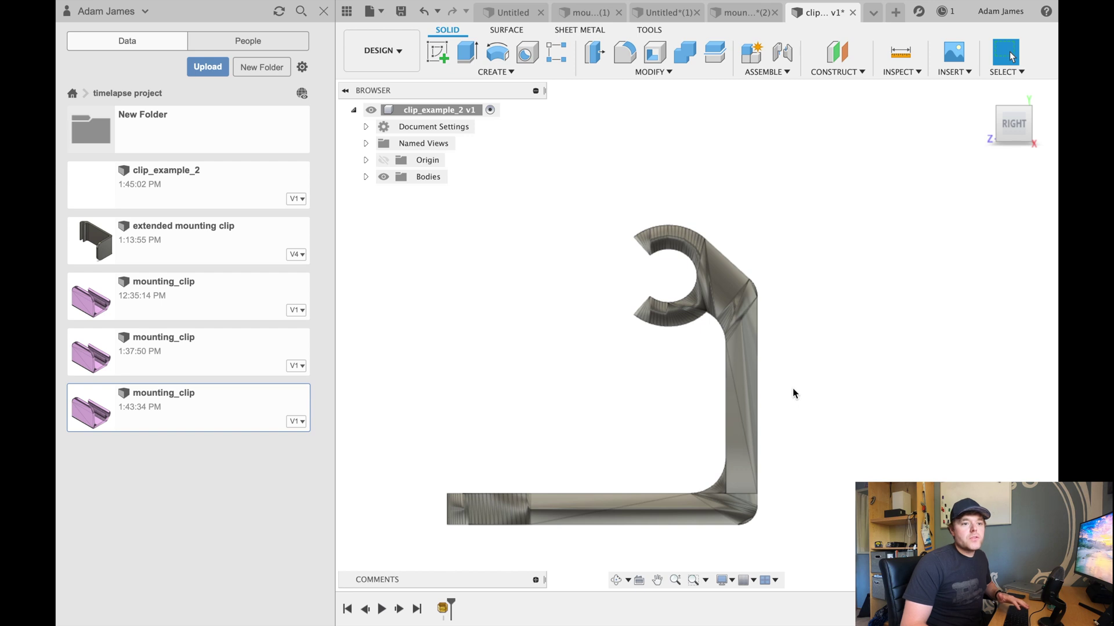
# Step: Open the extended mounting clip design from the timelapse project
pyautogui.scroll(-2, 802, 238)
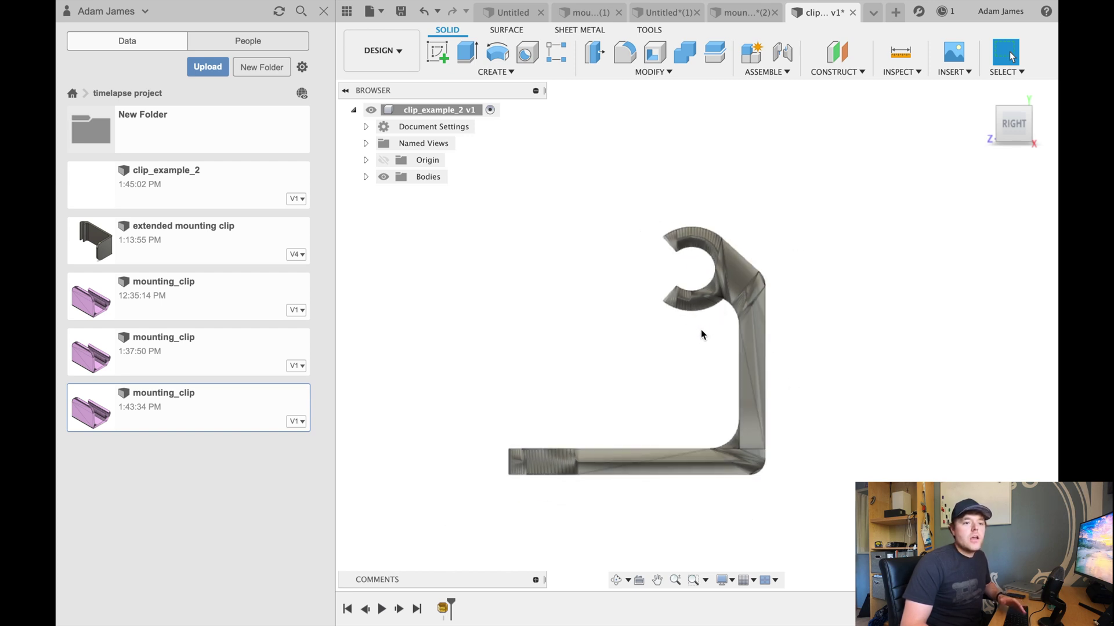
pyautogui.scroll(1, 676, 380)
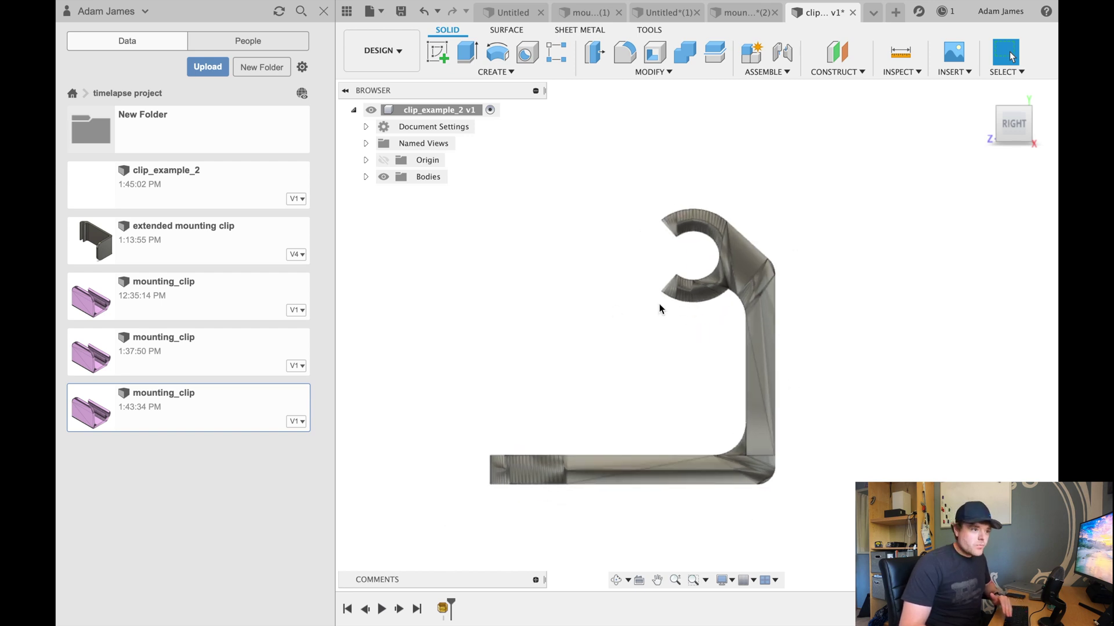
pyautogui.doubleClick(201, 239)
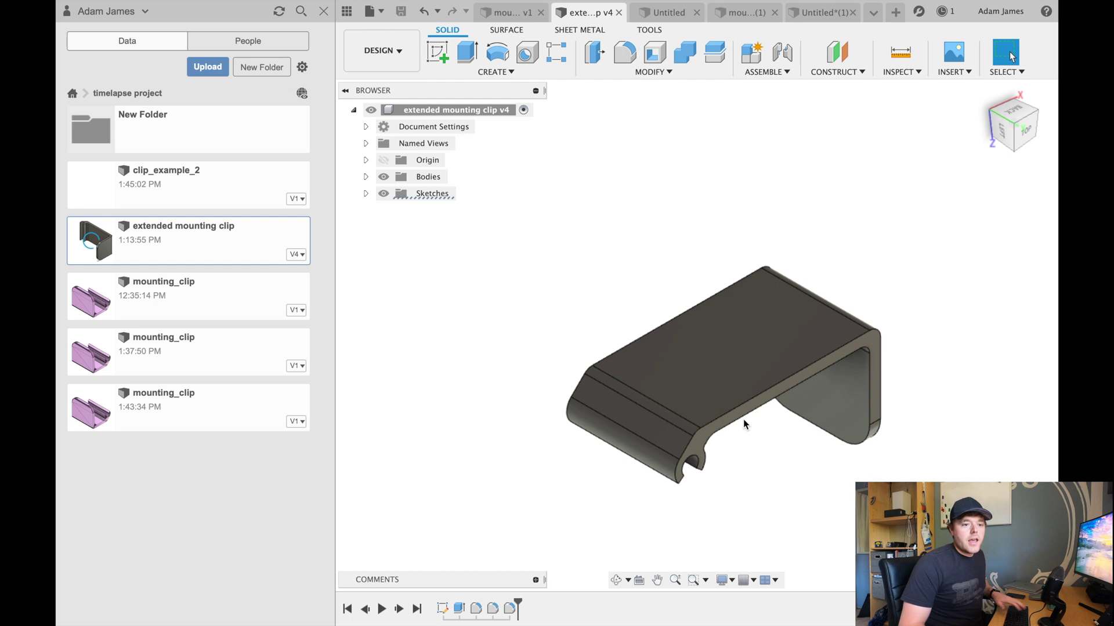
# Step: Measure the inner circular edge of the extended mounting clip's hook
pyautogui.moveTo(747, 435); pyautogui.dragTo(736, 305, button='middle')
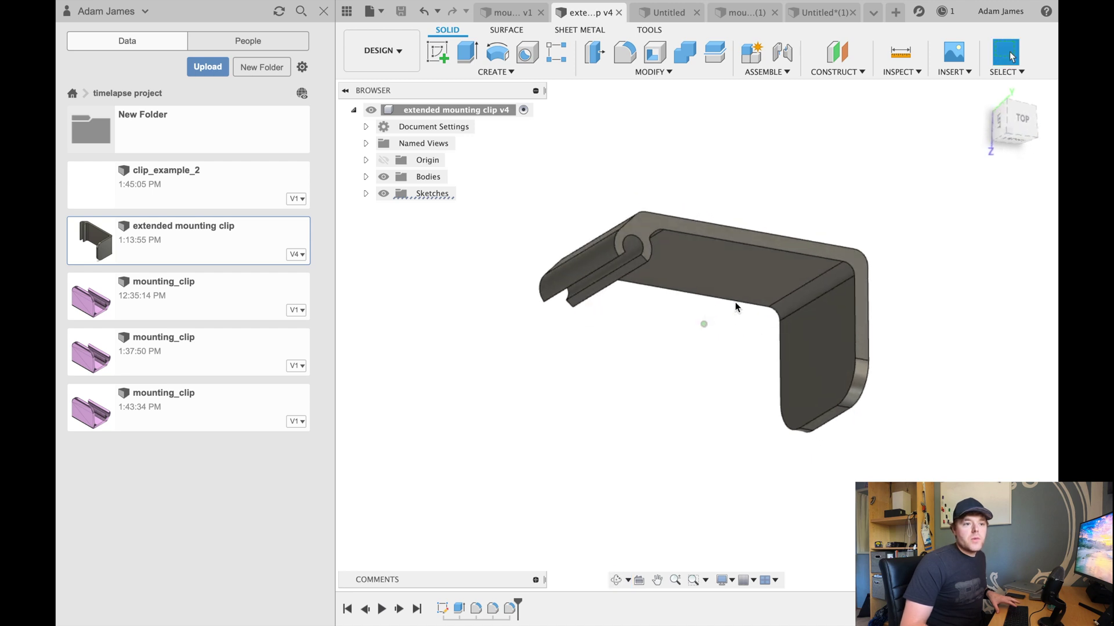
pyautogui.keyDown('shift'); pyautogui.moveTo(813, 304); pyautogui.dragTo(712, 260, button='middle'); pyautogui.keyUp('shift')
pyautogui.keyDown('shift'); pyautogui.moveTo(587, 256); pyautogui.dragTo(658, 214, button='middle'); pyautogui.keyUp('shift')
pyautogui.scroll(3, 491, 283)
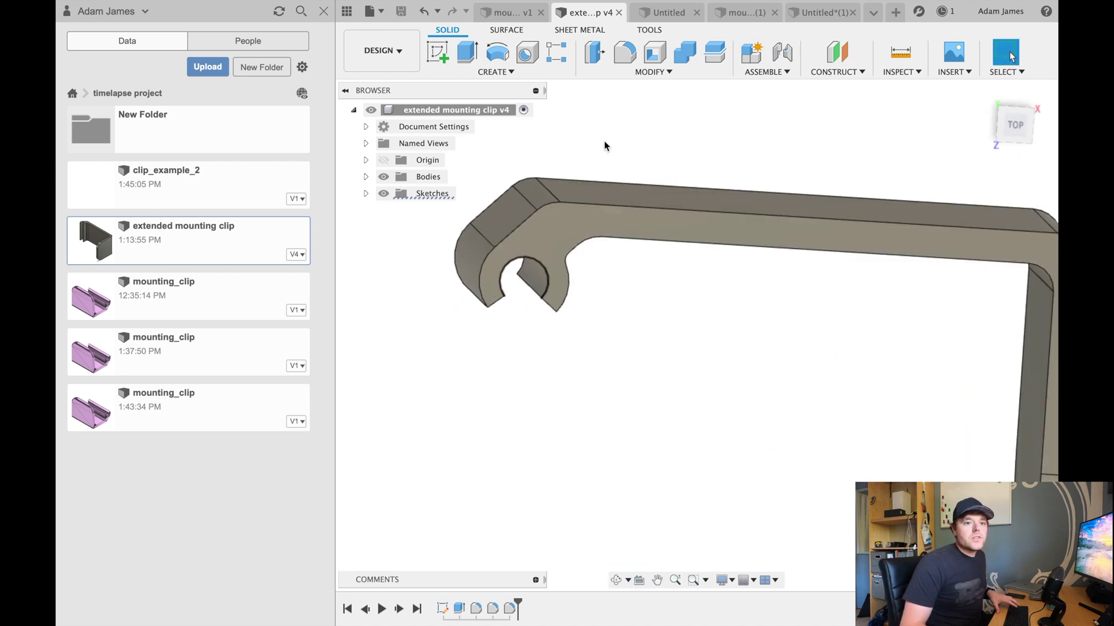
pyautogui.press('i')
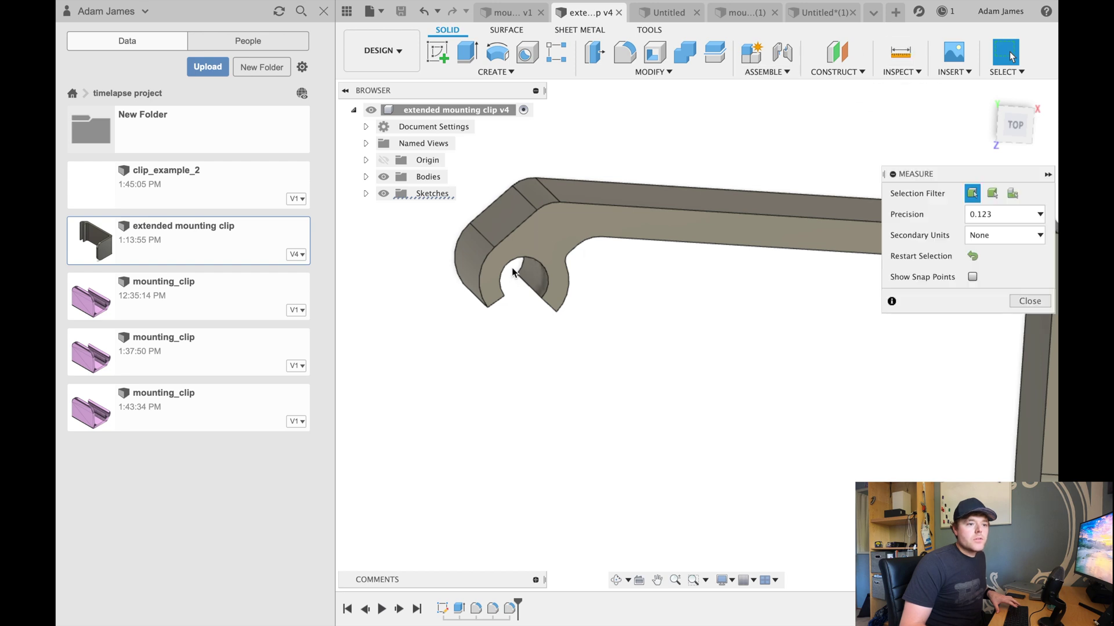
pyautogui.click(518, 261)
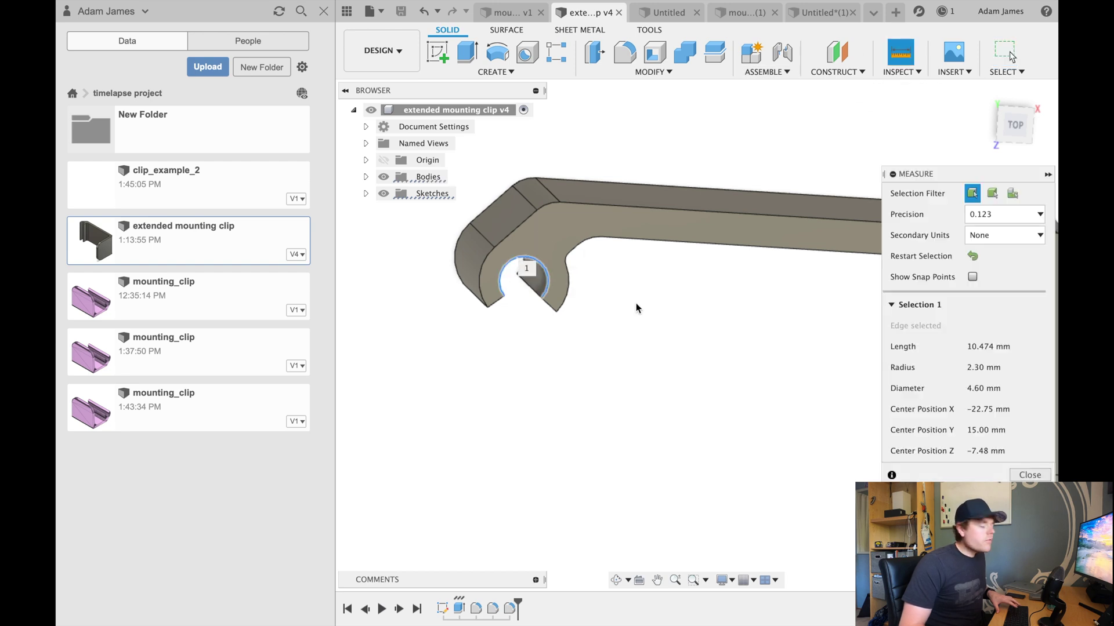
pyautogui.scroll(2, 569, 327)
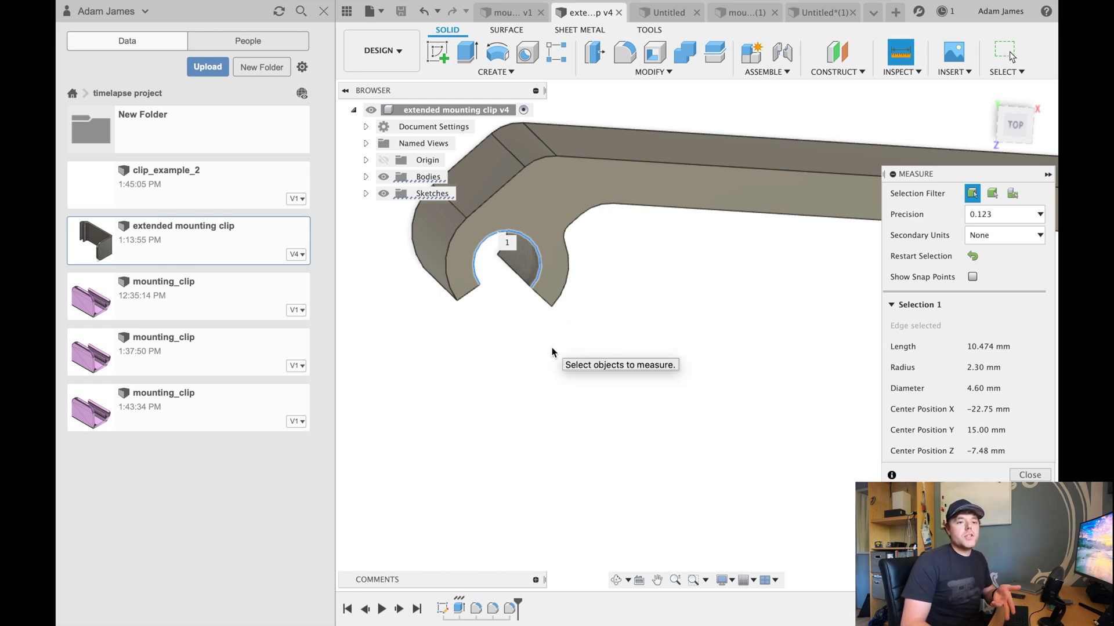
pyautogui.click(918, 73)
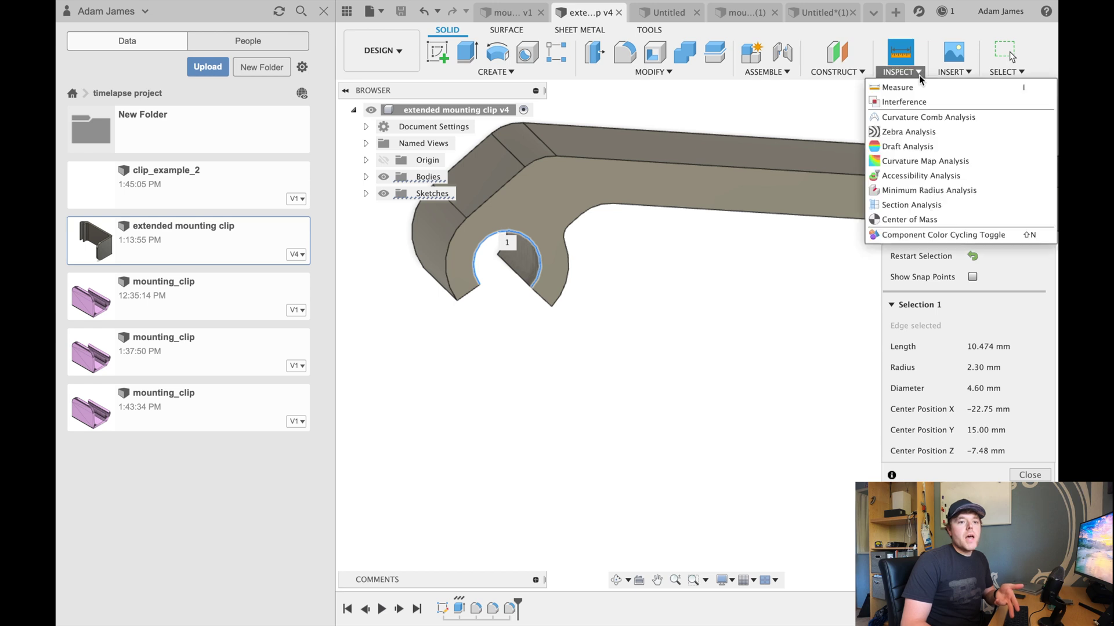
pyautogui.click(802, 100)
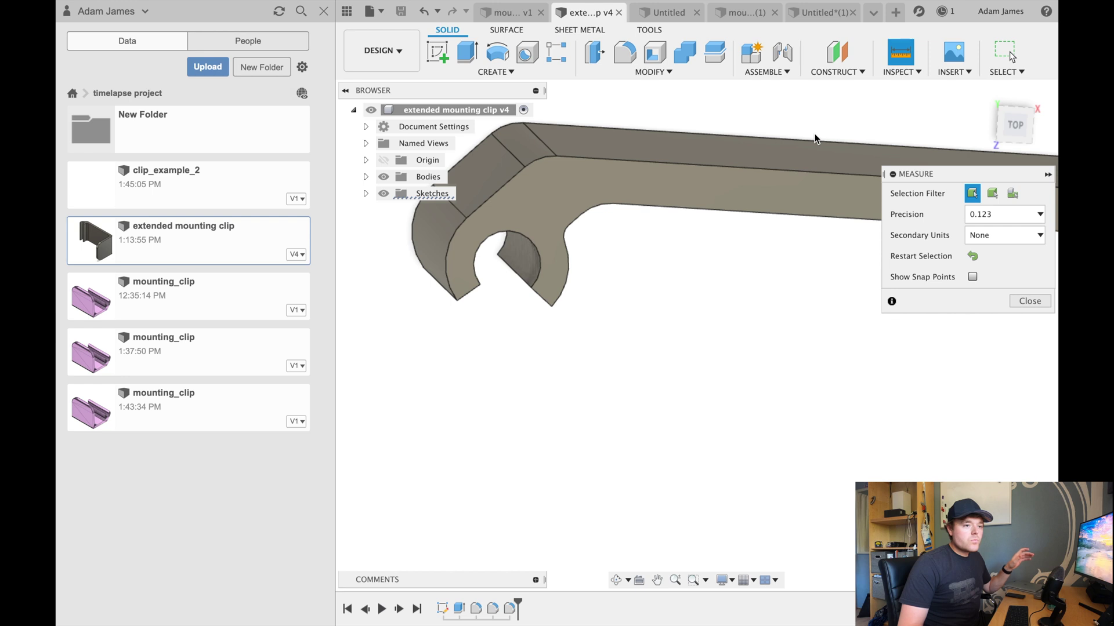
pyautogui.scroll(-5, 660, 353)
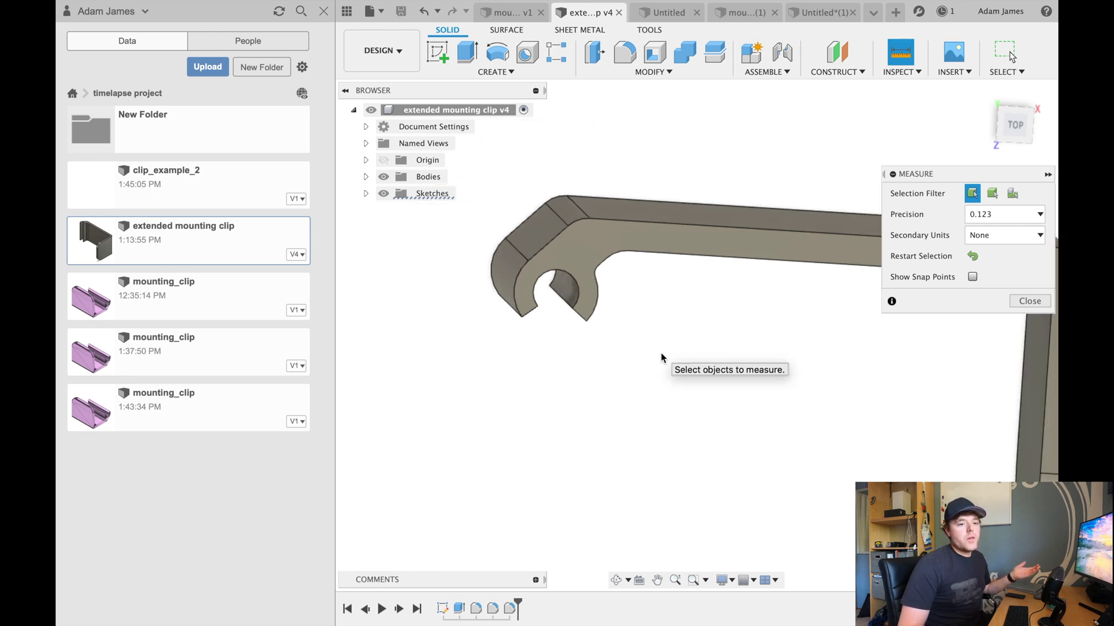
pyautogui.scroll(6, 782, 363)
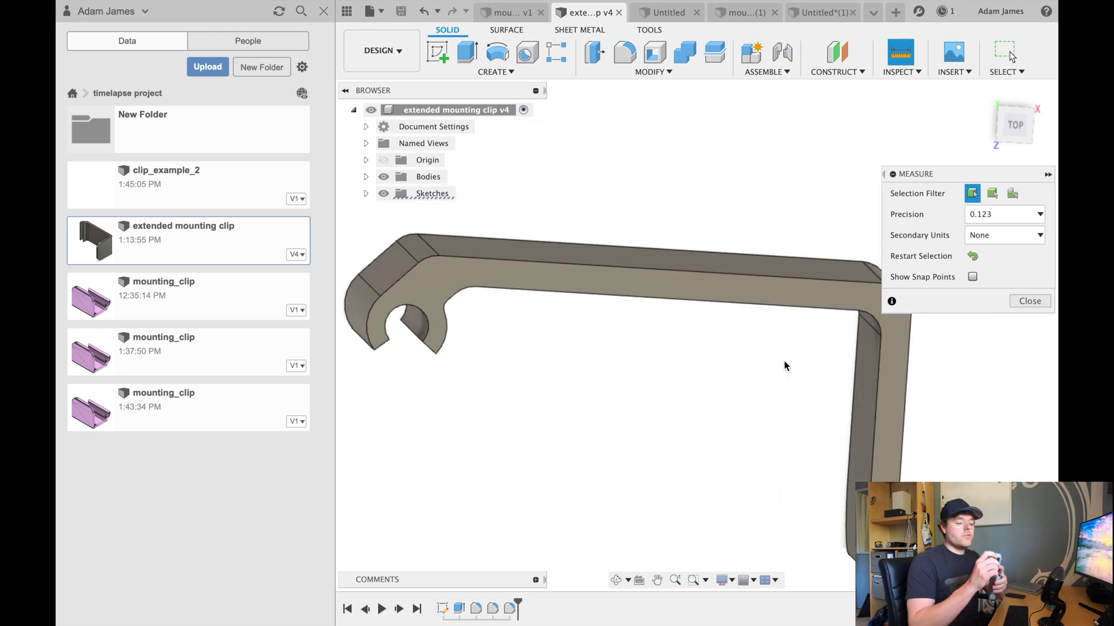